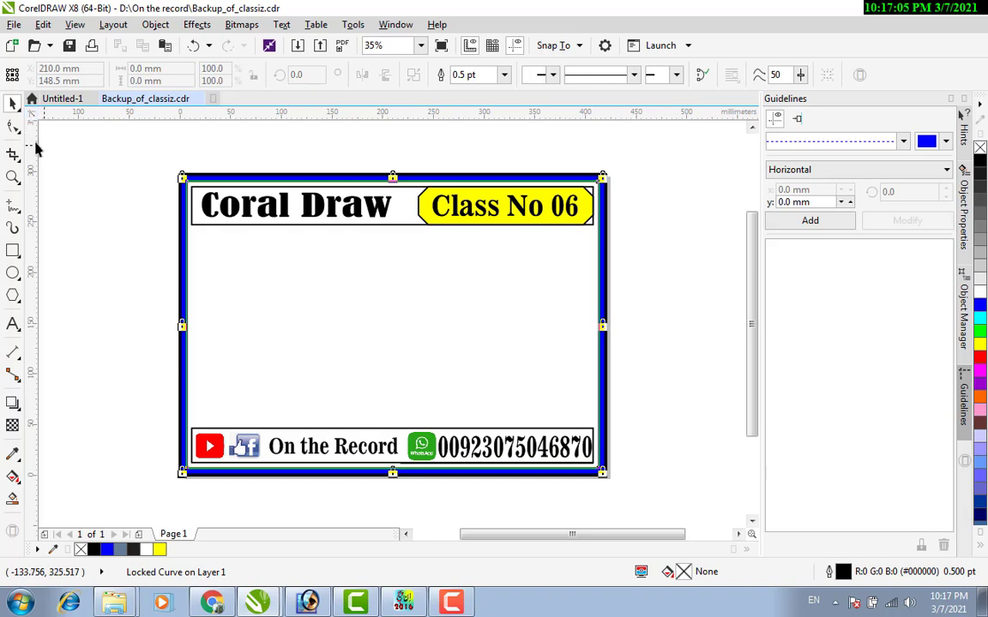
Draw an upright rectangle about 54 × 111 mm in the blank page area and remove its fill
left_click(13, 251)
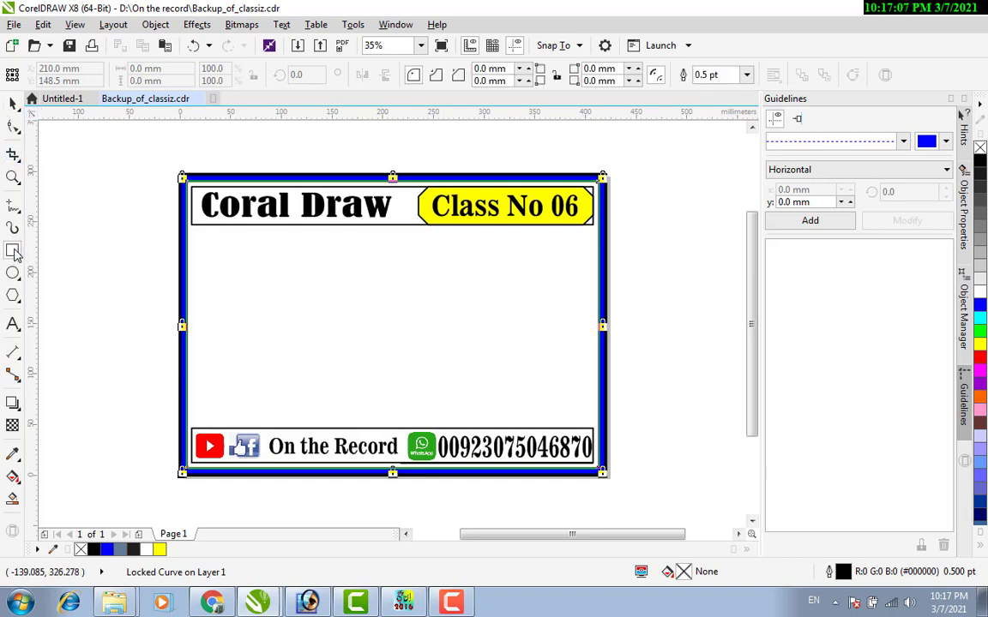
left_click(282, 276)
left_click_drag(274, 272, 328, 384)
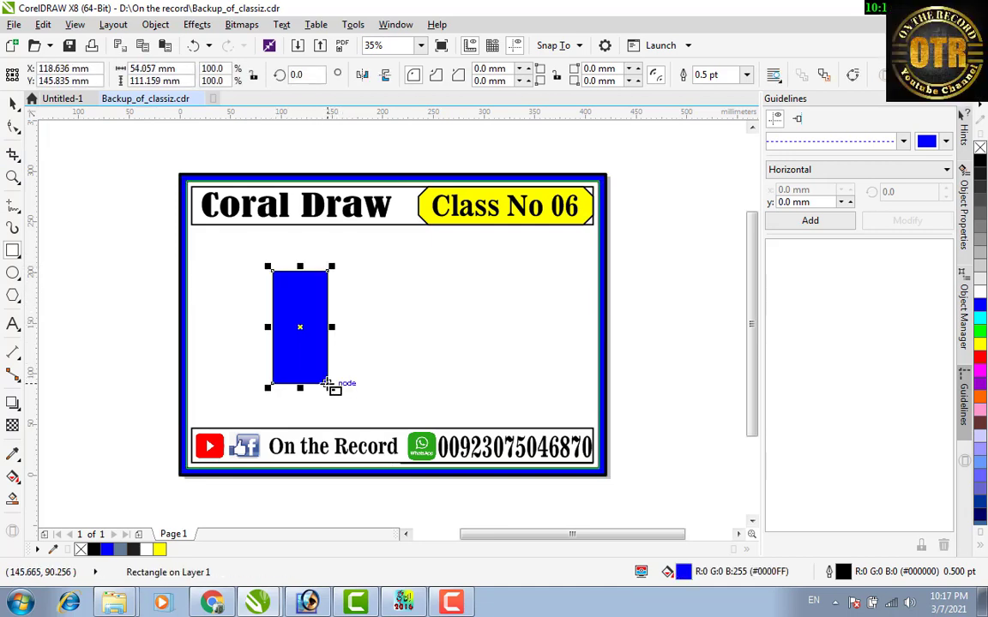
left_click(980, 147)
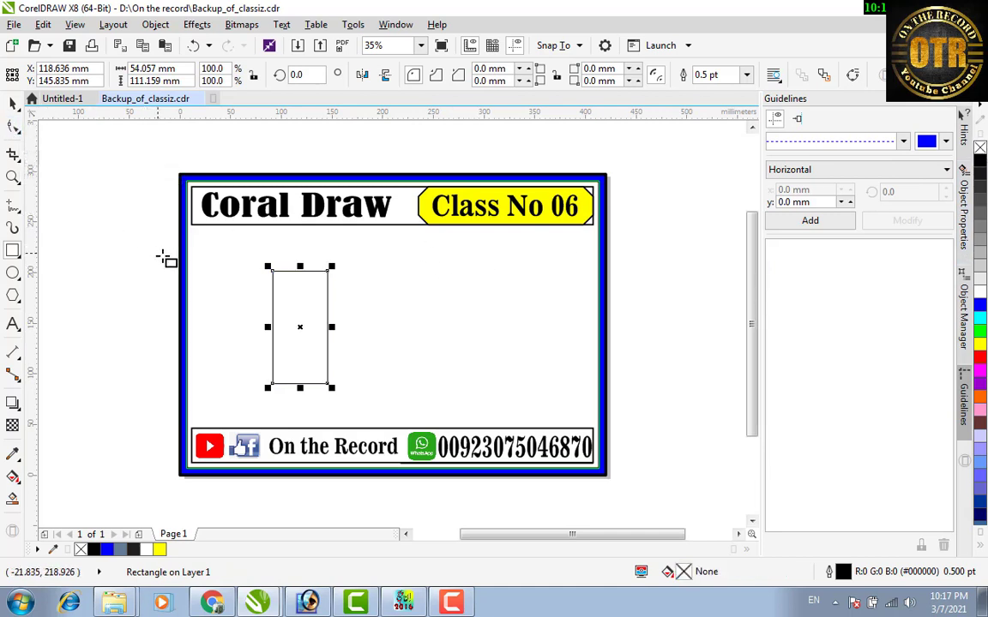
Convert the rectangle to curves with the Shape tool active and change its top edge from a line to a curve
left_click(13, 127)
key("ctrl+q")
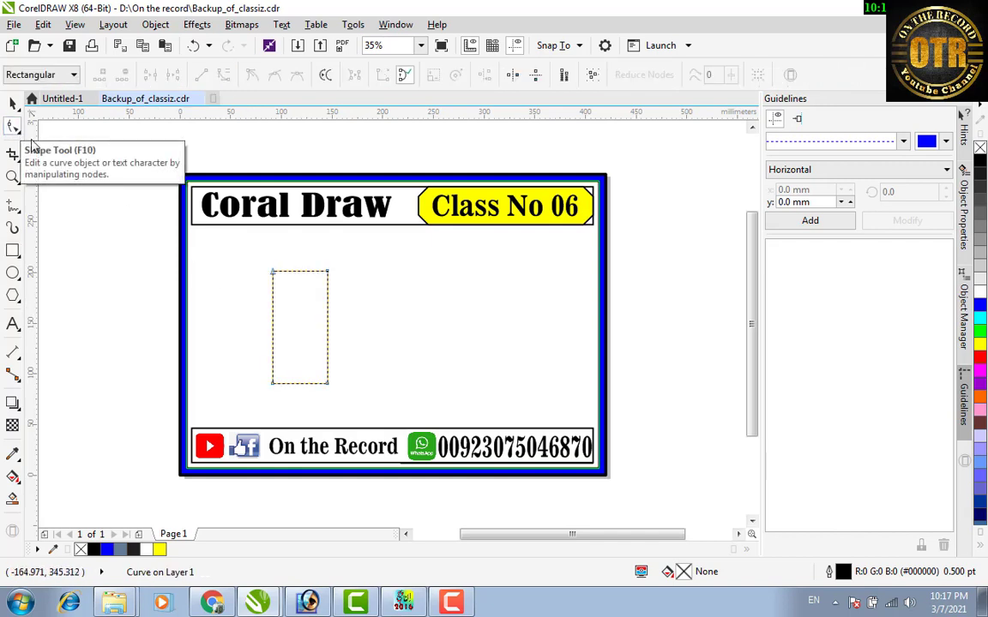
right_click(298, 272)
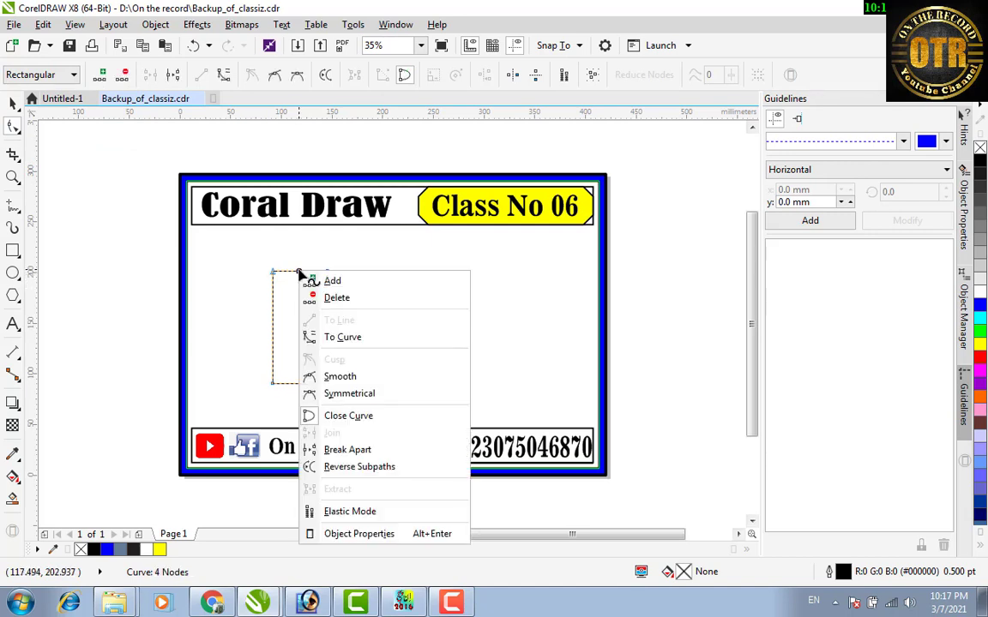
left_click(343, 337)
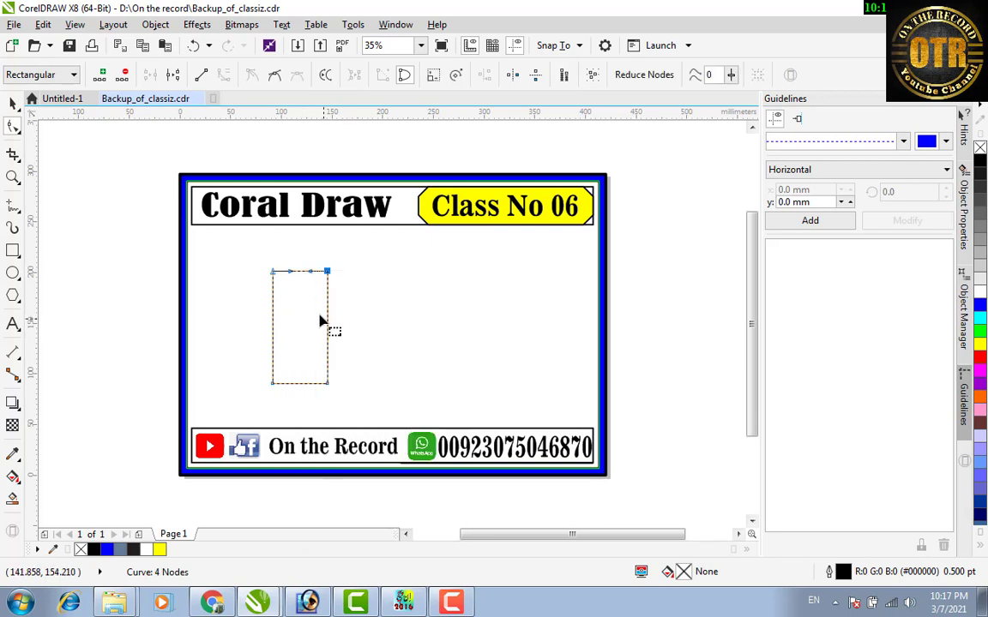
Bend the rectangle's top edge into an S-shaped wave, dipping near the left corner and rising near the right corner
scroll(320, 278, "up", 4)
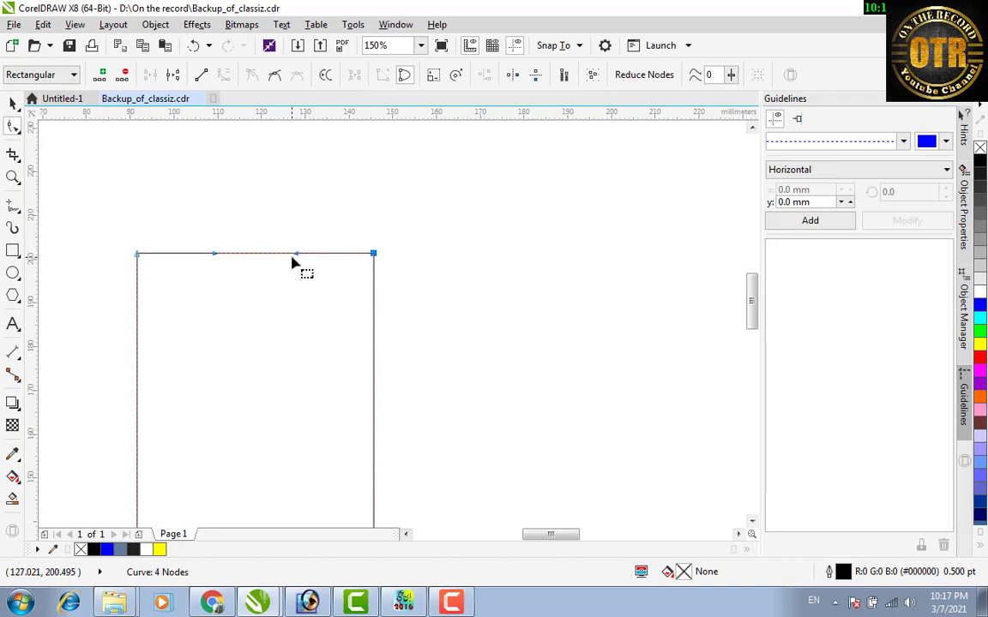
left_click_drag(296, 257, 325, 190)
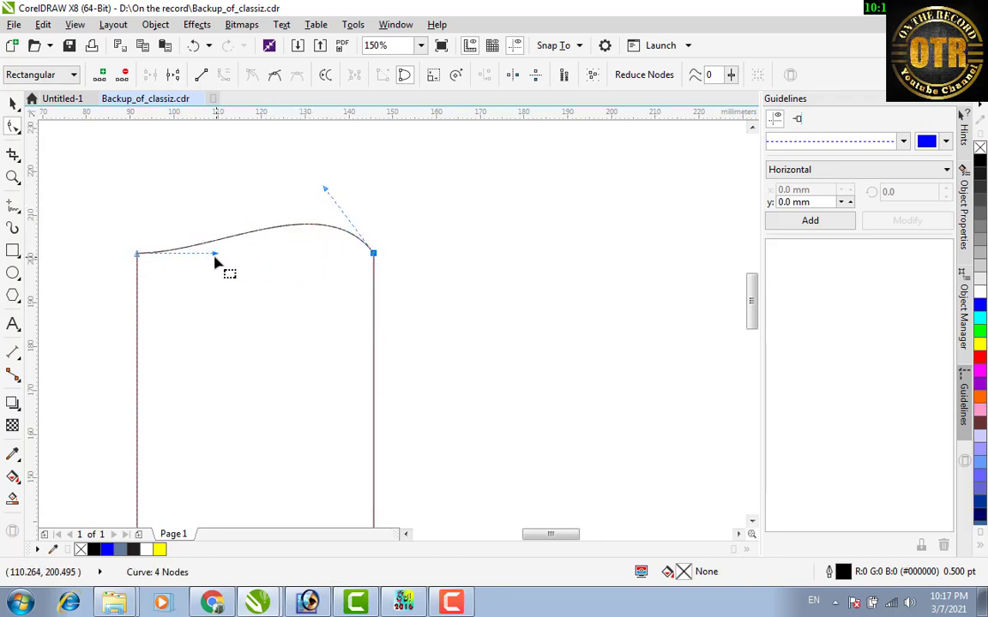
left_click_drag(214, 256, 225, 280)
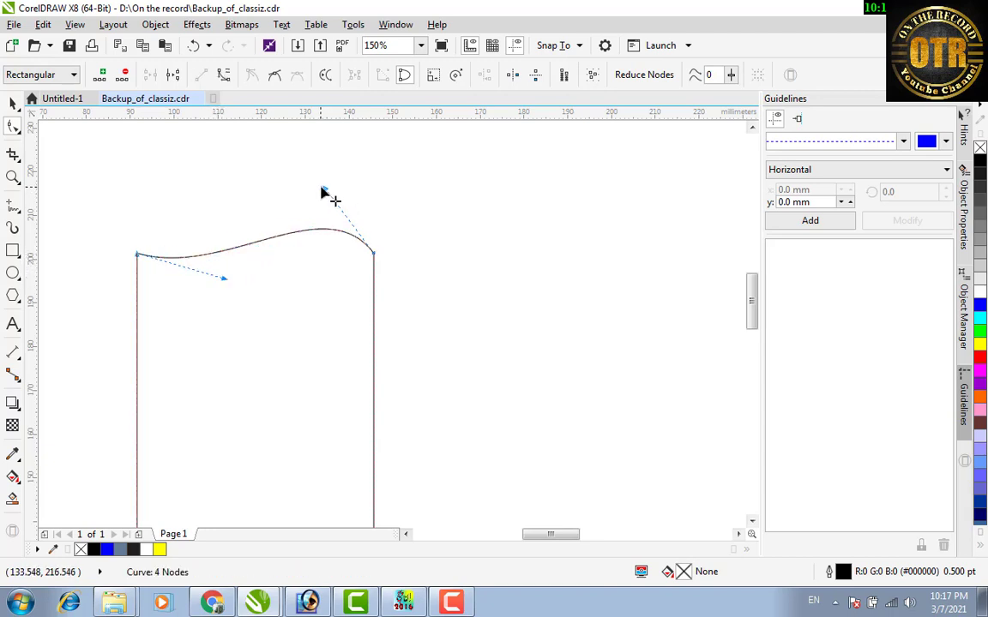
left_click_drag(325, 188, 293, 174)
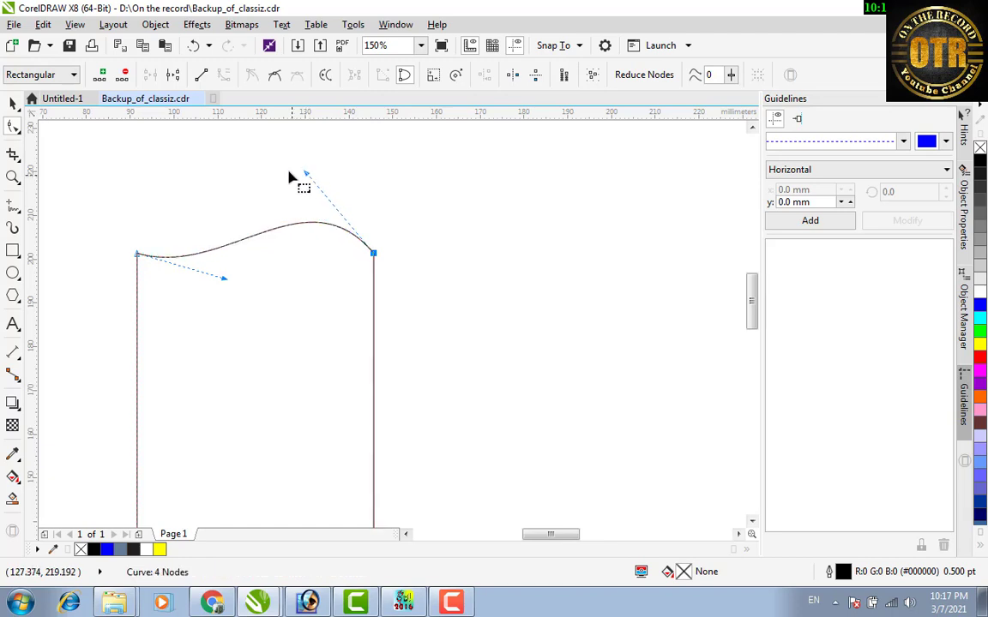
left_click(249, 167)
left_click(13, 102)
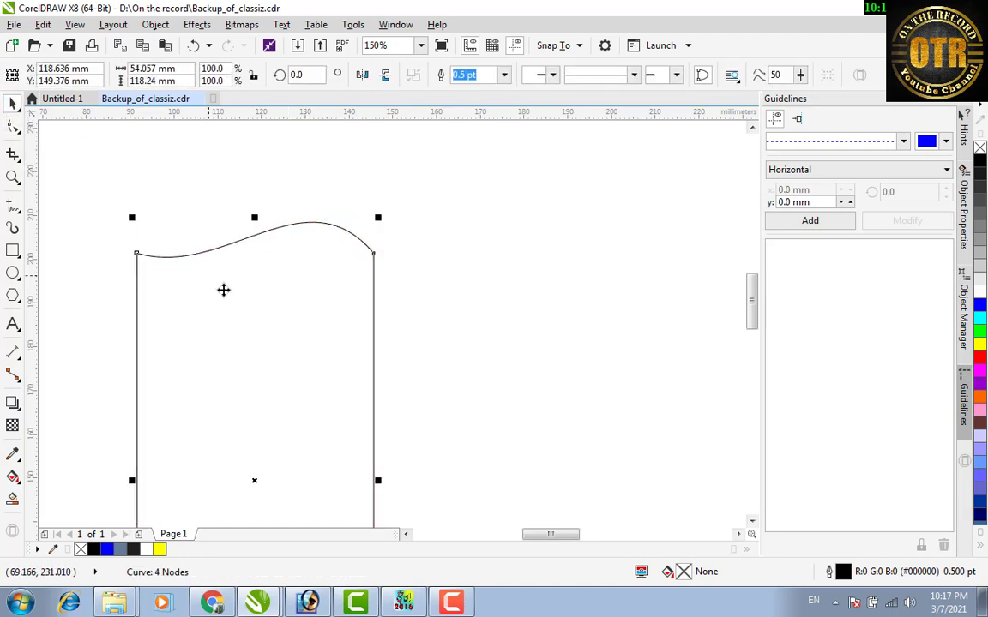
Move the wavy-topped shape up slightly and narrow it to about 33 mm wide
left_click(252, 338)
scroll(254, 341, "down", 2)
left_click_drag(258, 355, 286, 322)
left_click_drag(350, 366, 299, 363)
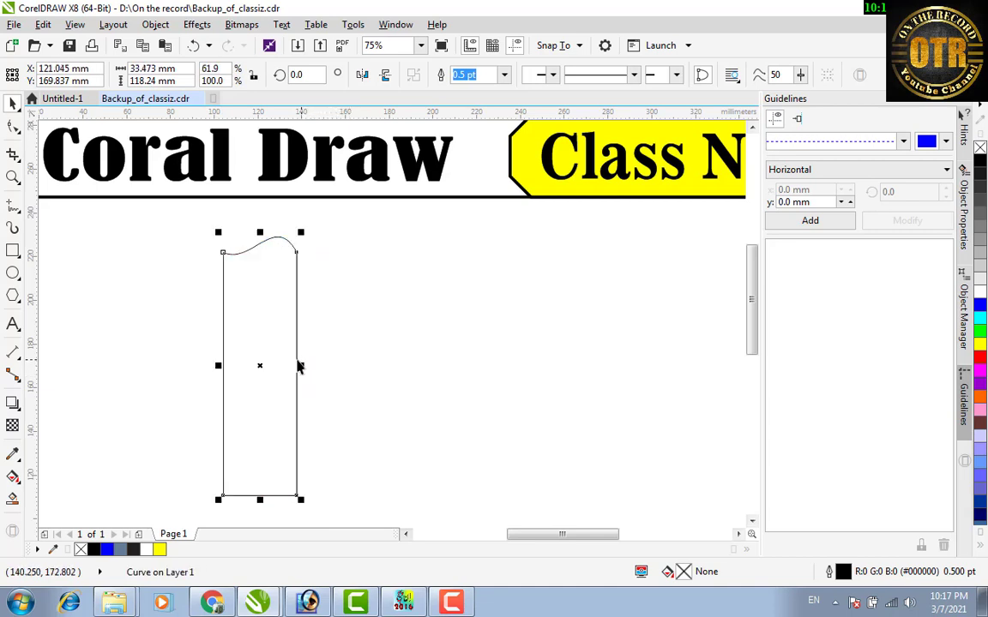
Place the shape's rotation centre at the middle of its bottom edge and make a copy rotated about 17 degrees clockwise
left_click(260, 366)
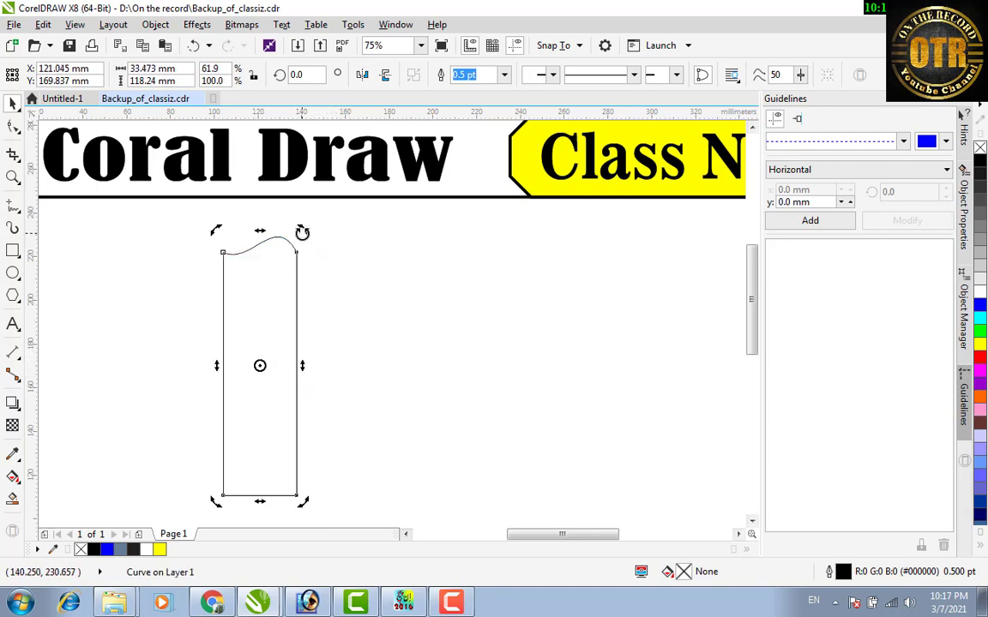
left_click_drag(260, 367, 259, 495)
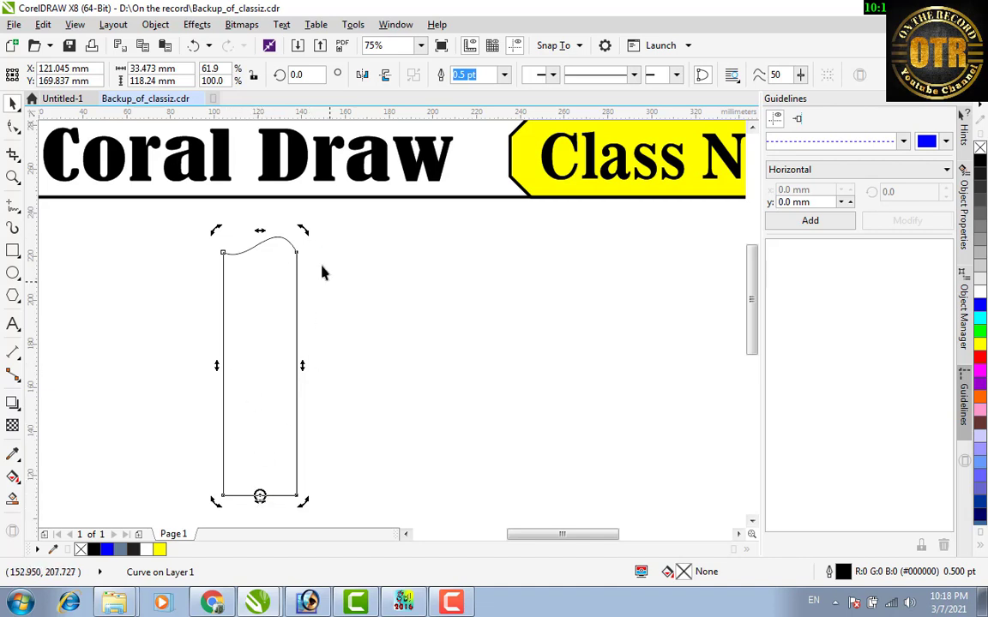
left_click_drag(303, 229, 376, 275)
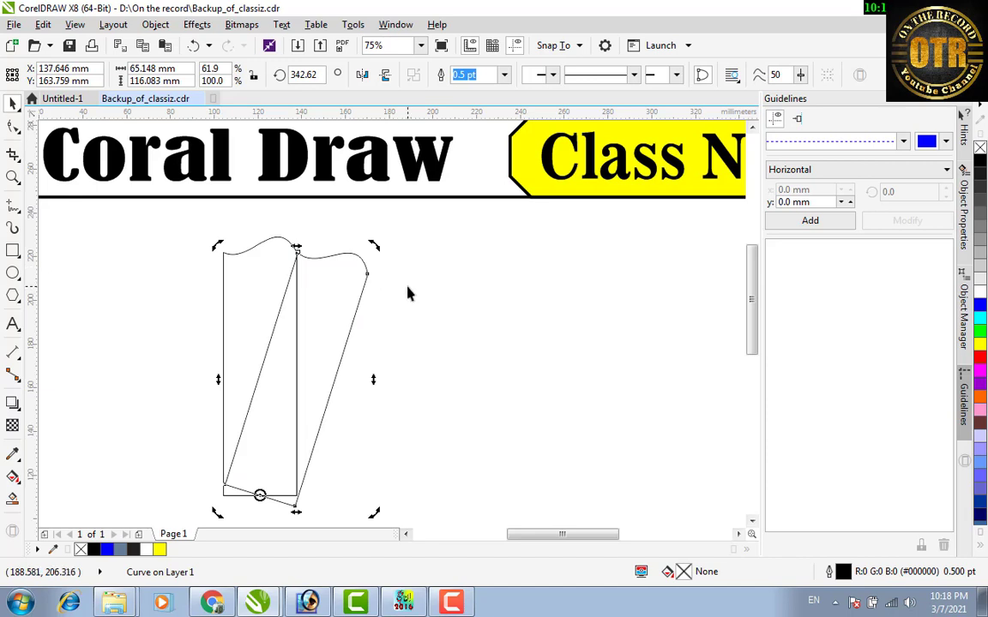
Repeat the rotated duplication around the same centre until the petals form a full circle
key("ctrl+r")
key("ctrl+r")
key("ctrl+r")
key("ctrl+r")
key("ctrl+r")
key("ctrl+r")
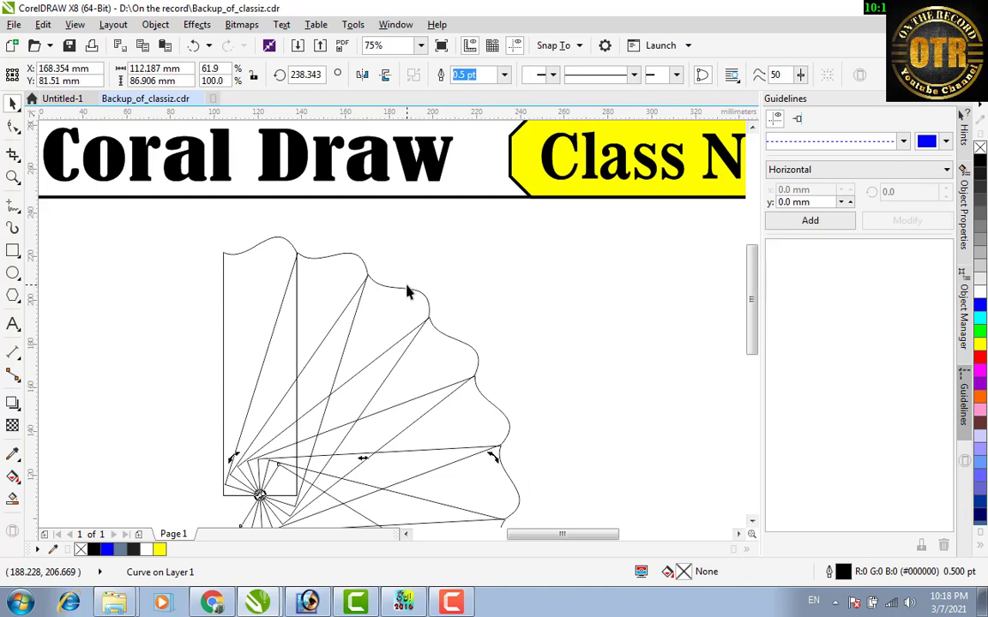
key("ctrl+r")
key("ctrl+r")
key("ctrl+r")
key("ctrl+r")
key("ctrl+r")
key("ctrl+r")
key("ctrl+r")
key("ctrl+r")
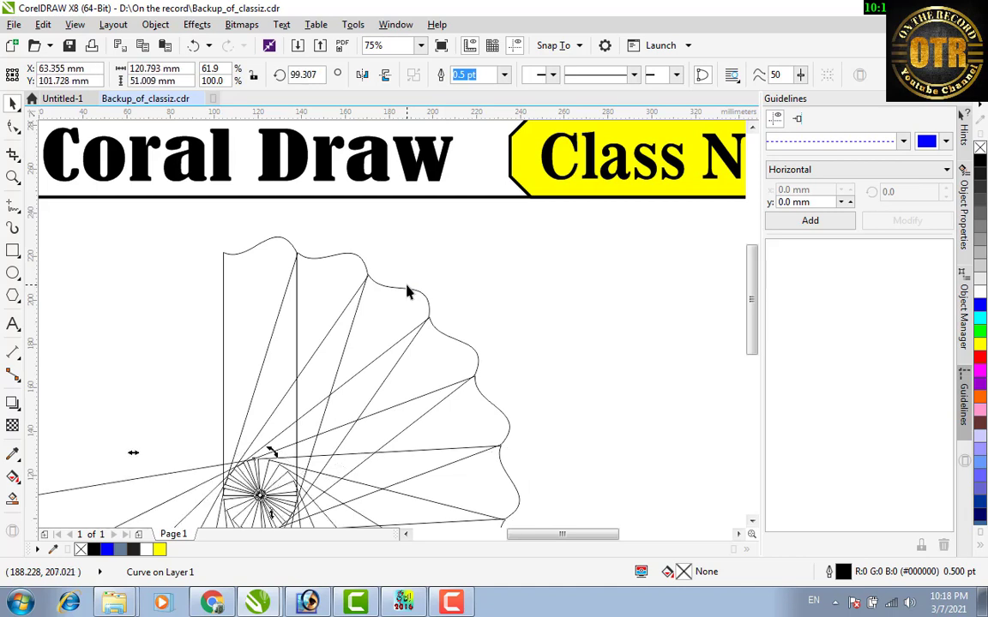
key("ctrl+r")
key("ctrl+r")
key("ctrl+r")
key("ctrl+r")
key("ctrl+r")
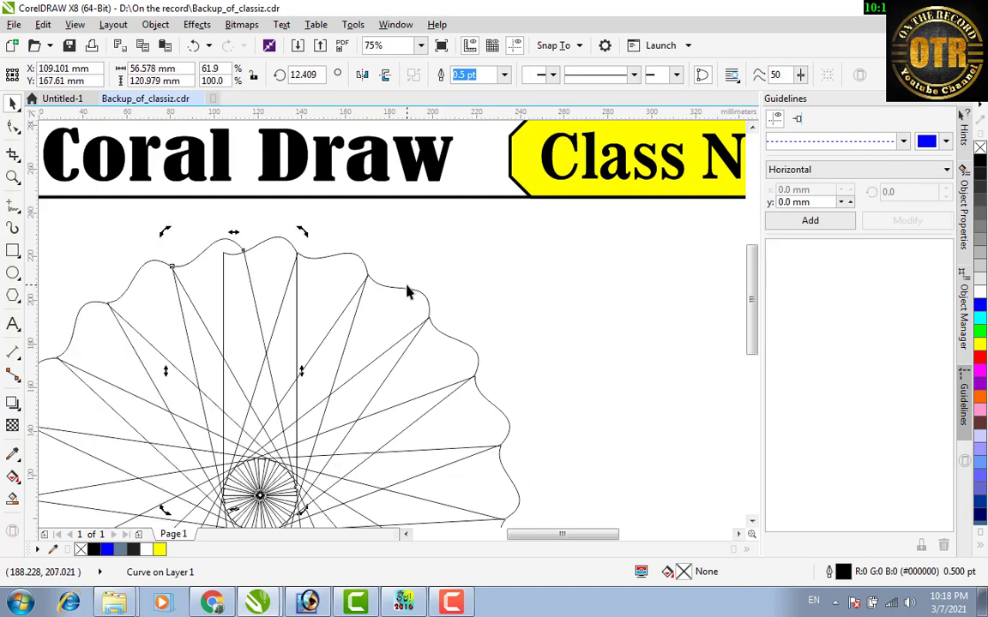
Select all the petals, scale them together to about 157 mm across, and move the flower toward the middle of the page
scroll(407, 292, "down", 2)
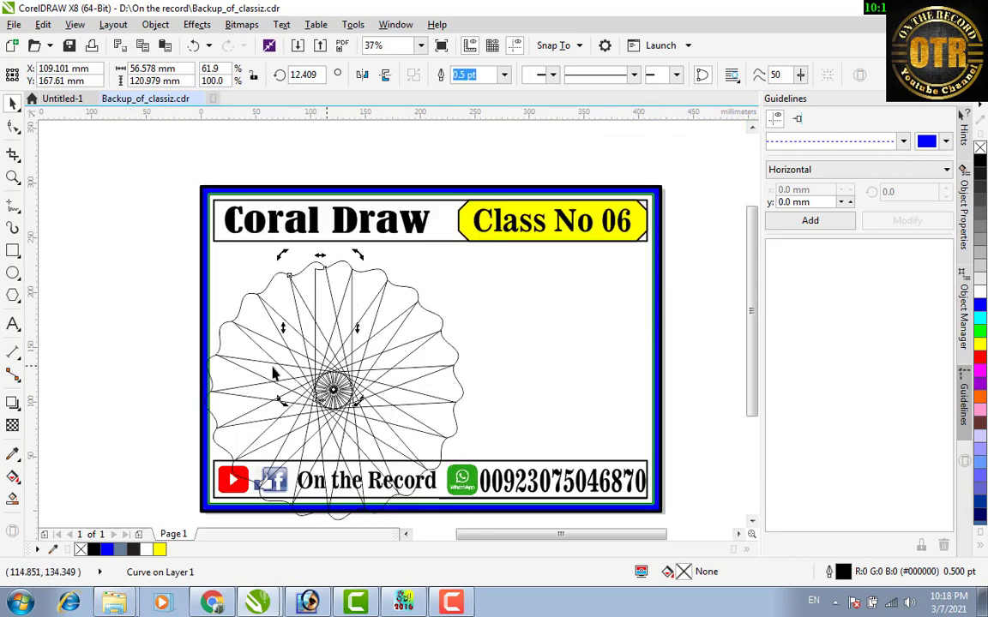
left_click(143, 280)
left_click_drag(137, 261, 423, 514)
left_click_drag(127, 207, 382, 383)
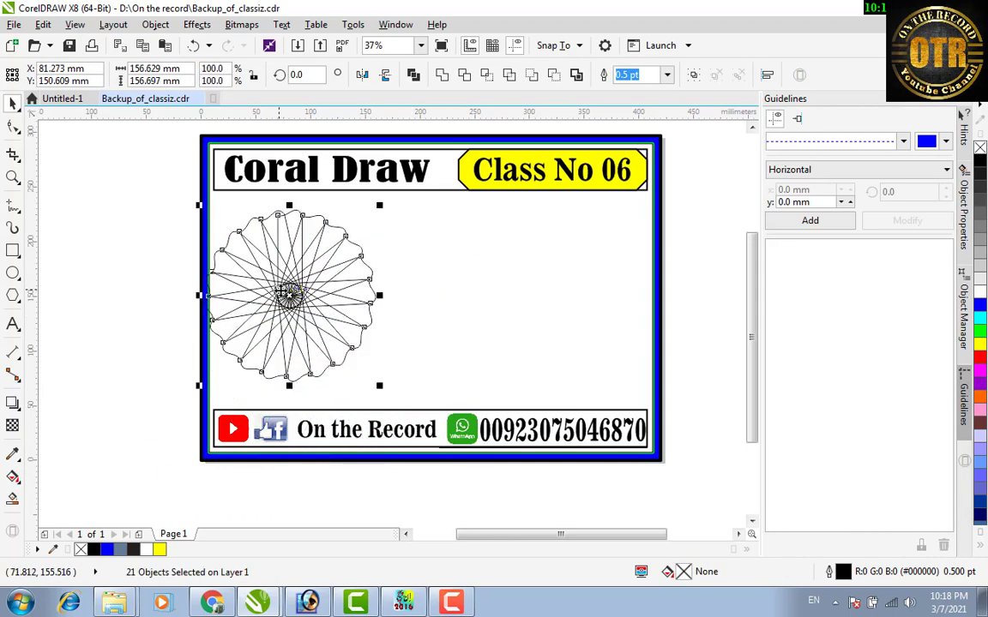
left_click_drag(285, 296, 394, 277)
Fill all the selected petals with blue (#0000FF) and combine them into one curve with an alternating blue and white pattern
scroll(393, 277, "up", 2)
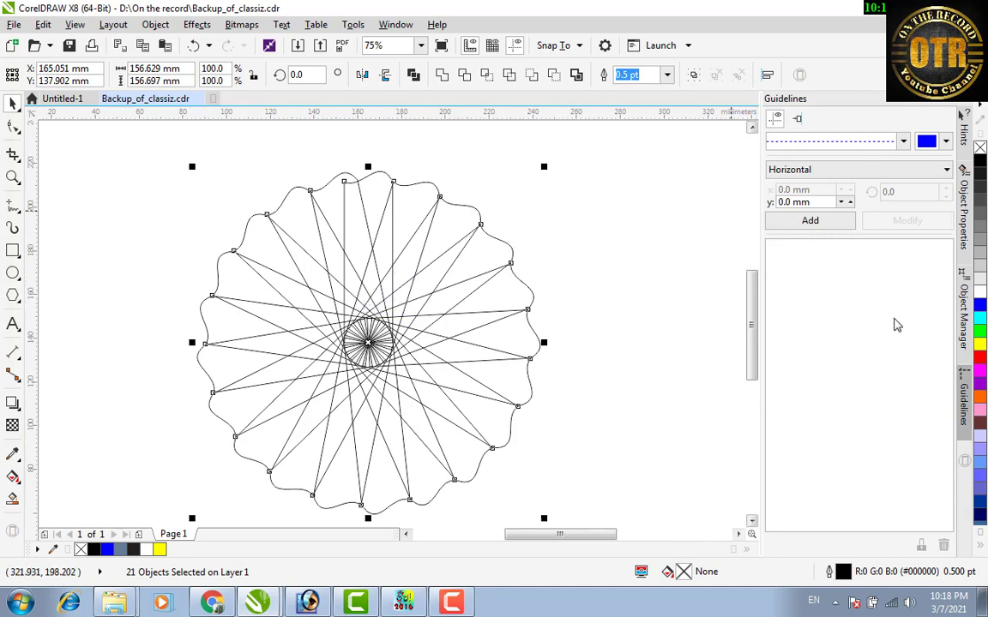
left_click(980, 307)
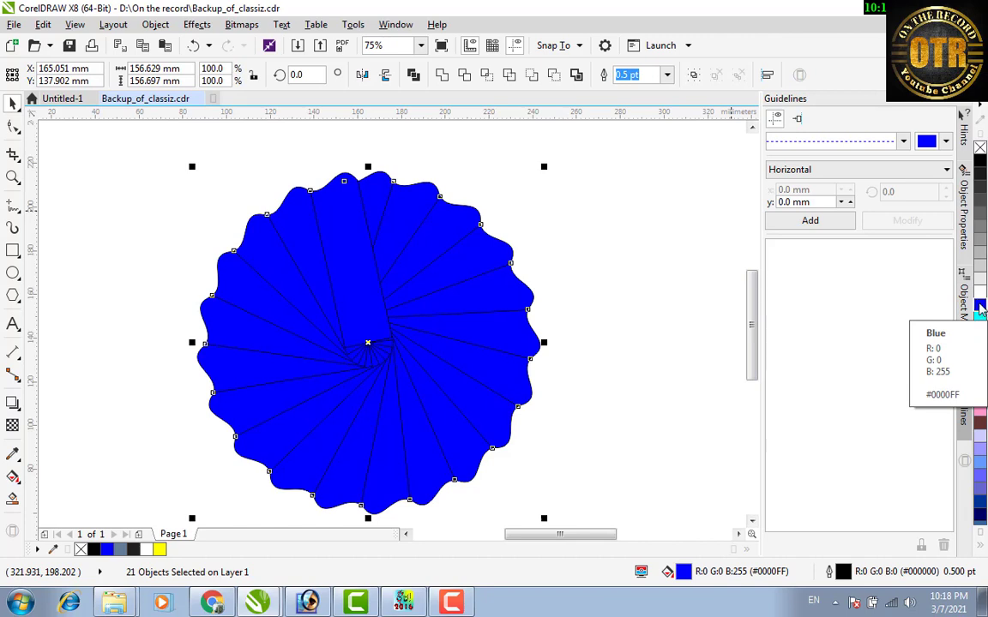
left_click(414, 78)
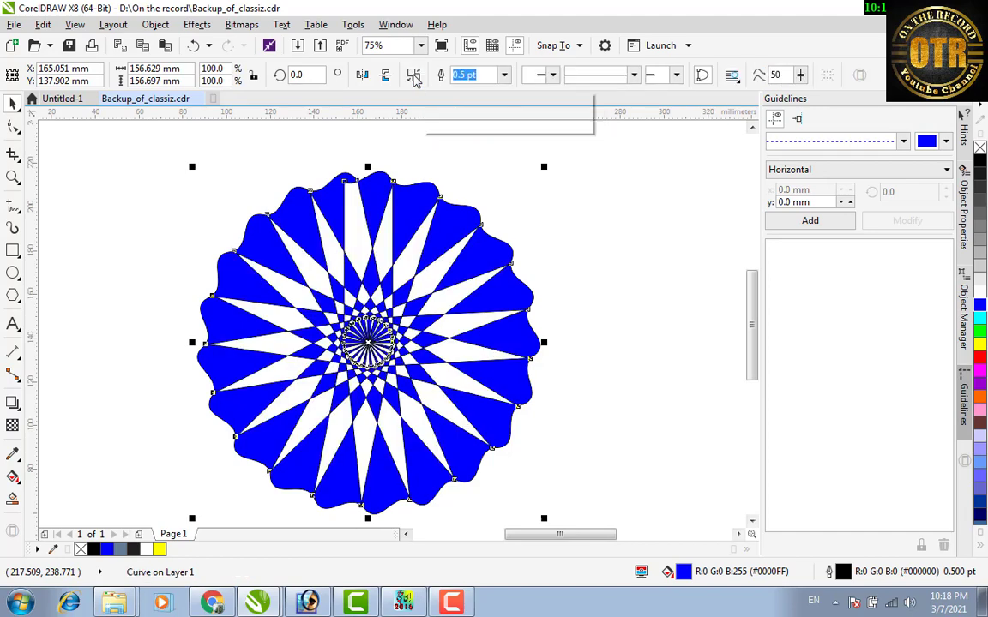
Deselect the flower and set no colour as the document default for Graphic objects
scroll(531, 220, "down", 2)
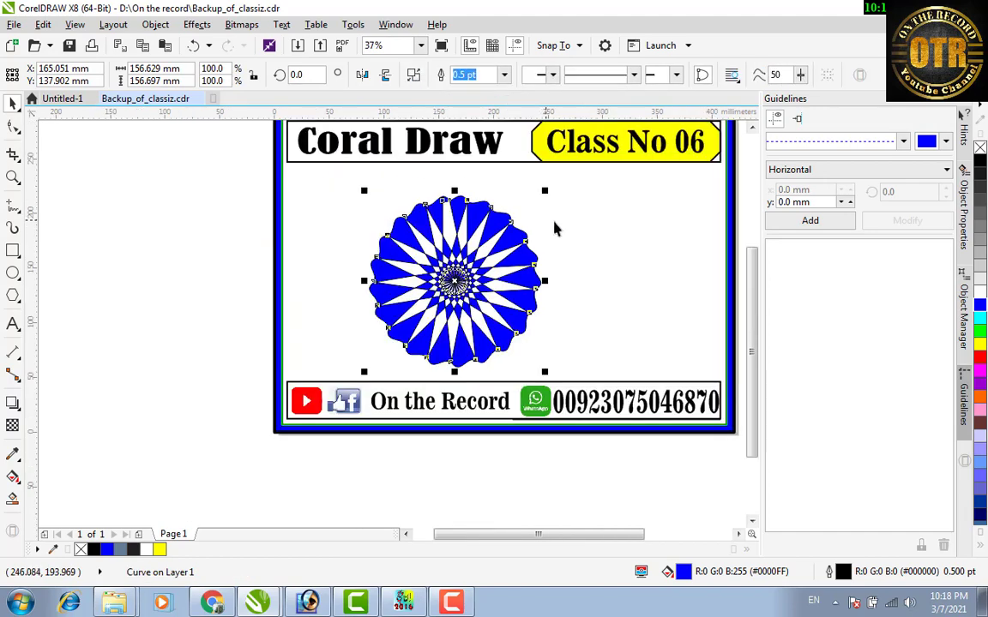
left_click(578, 265)
scroll(414, 247, "up", 3)
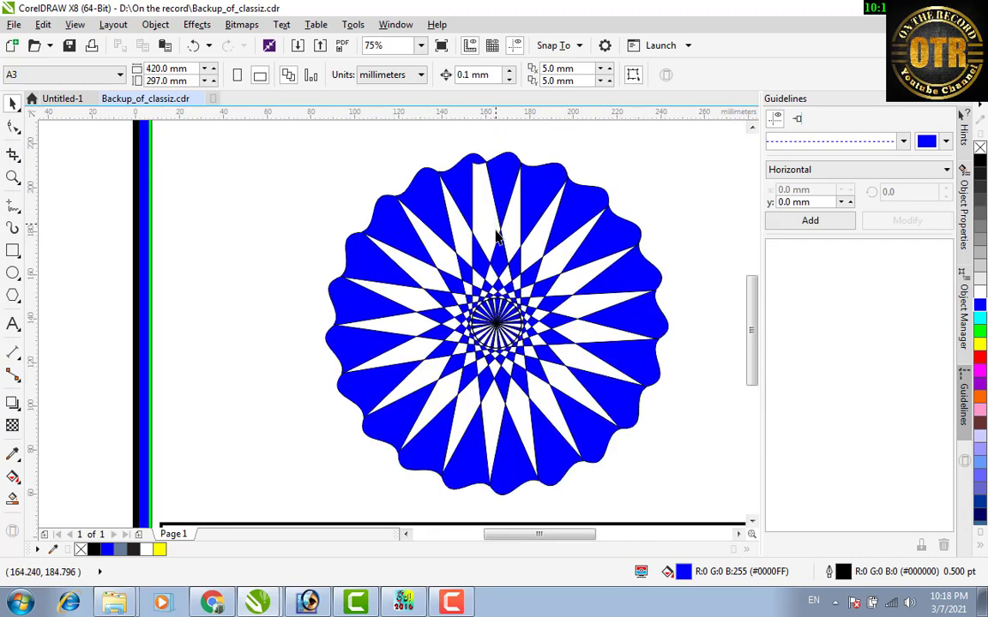
scroll(500, 315, "up", 6)
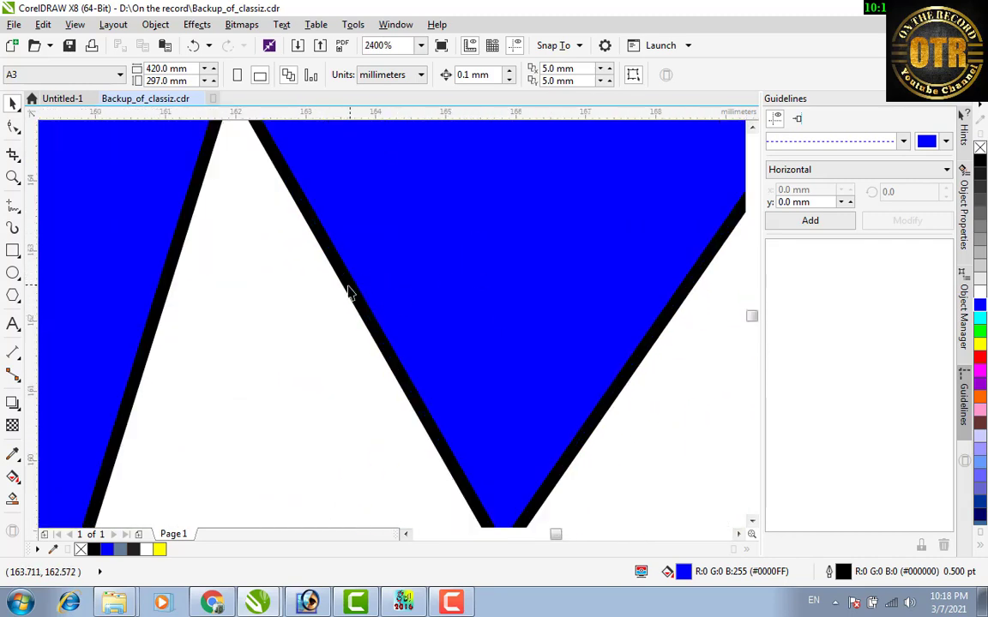
scroll(352, 291, "up", 1)
left_click(980, 150)
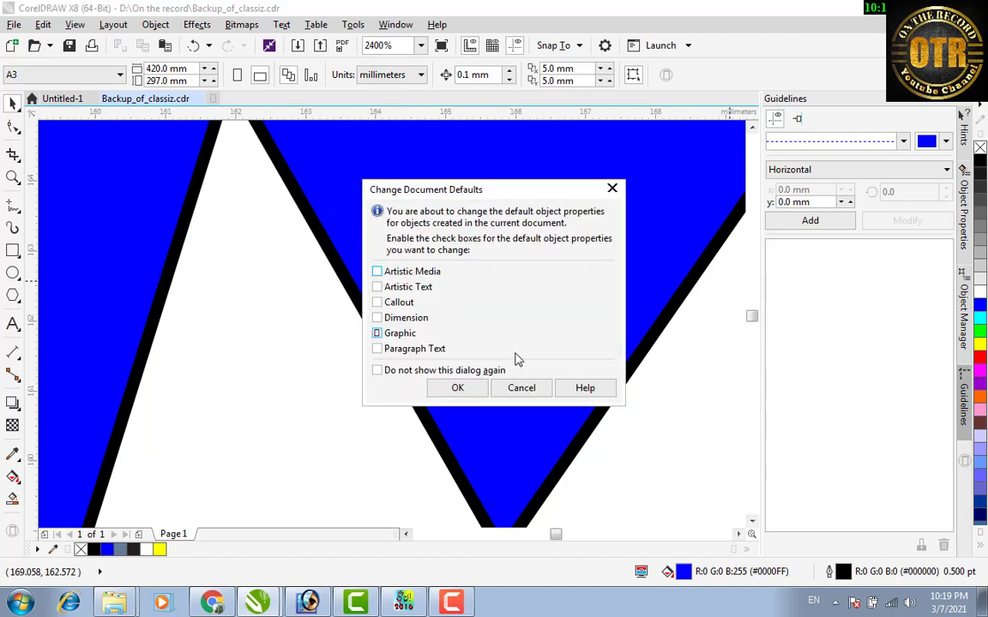
left_click(470, 391)
Remove the outline from the combined blue flower and position it at about X 110 mm, Y 160 mm on the page
left_click(478, 319)
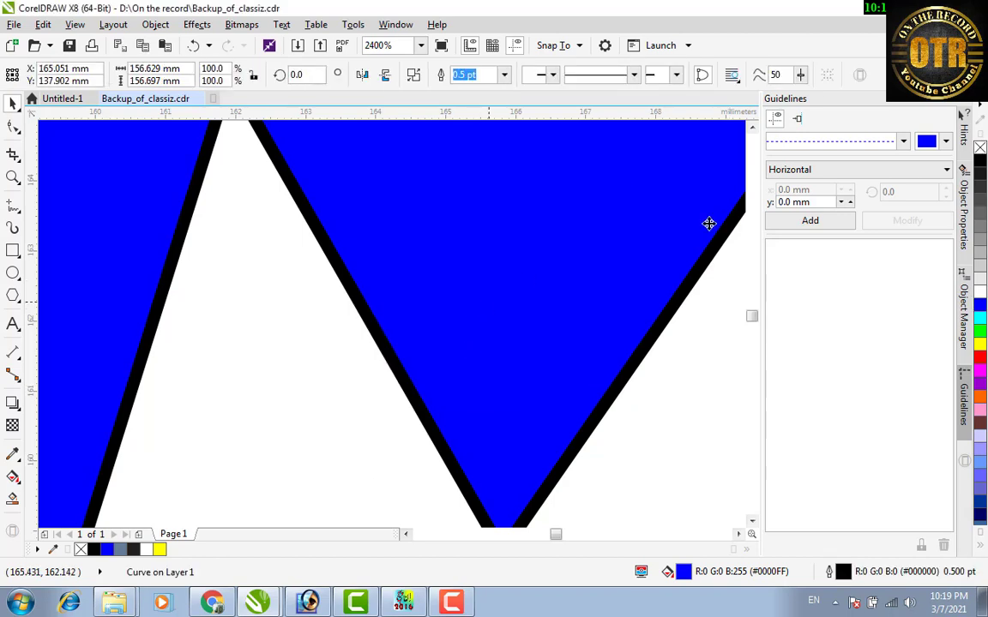
right_click(980, 150)
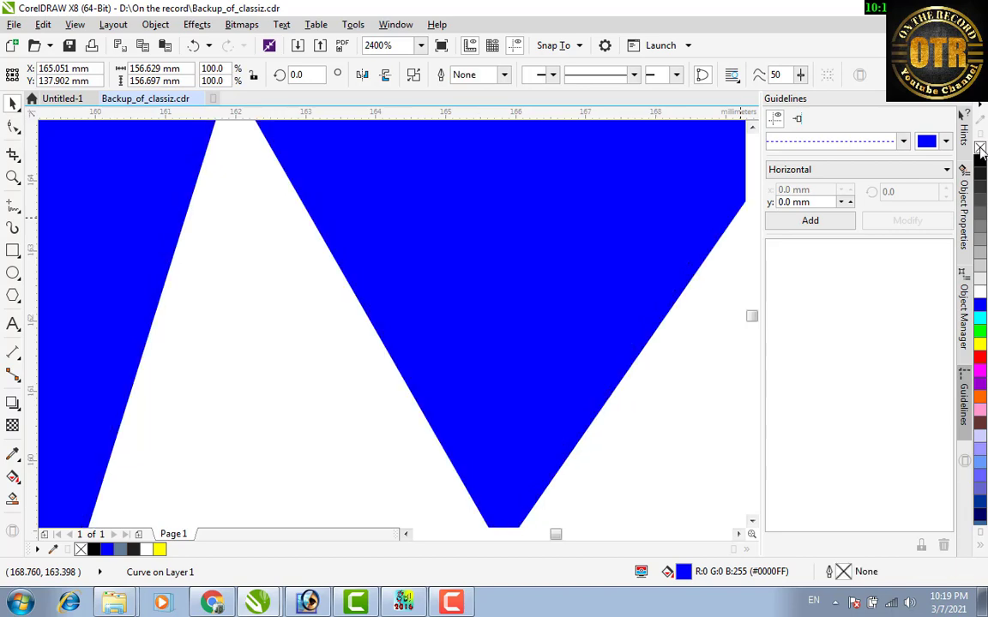
scroll(595, 330, "down", 2)
scroll(595, 331, "down", 3)
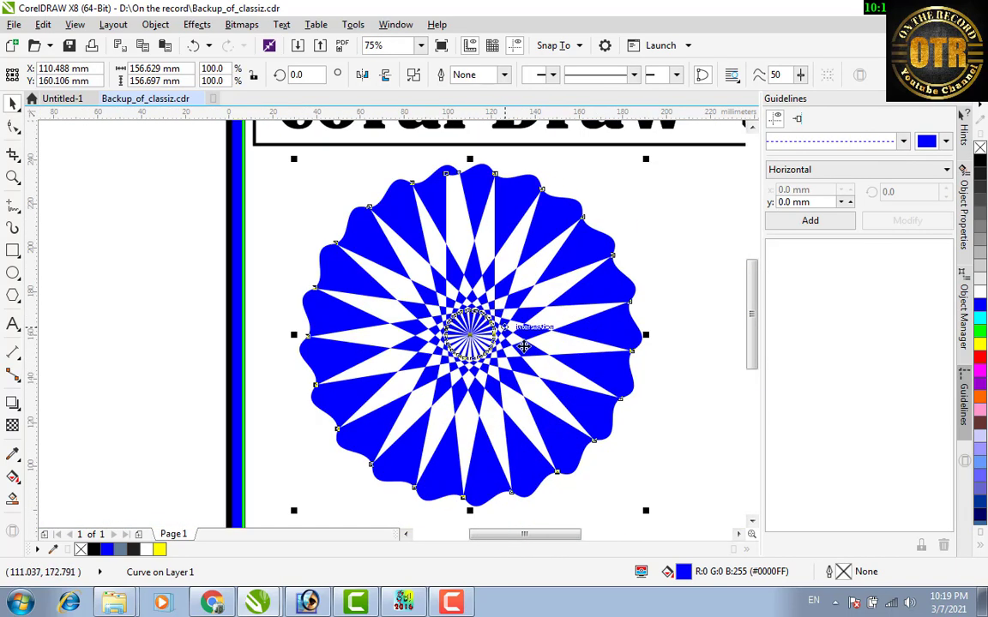
scroll(565, 346, "down", 1)
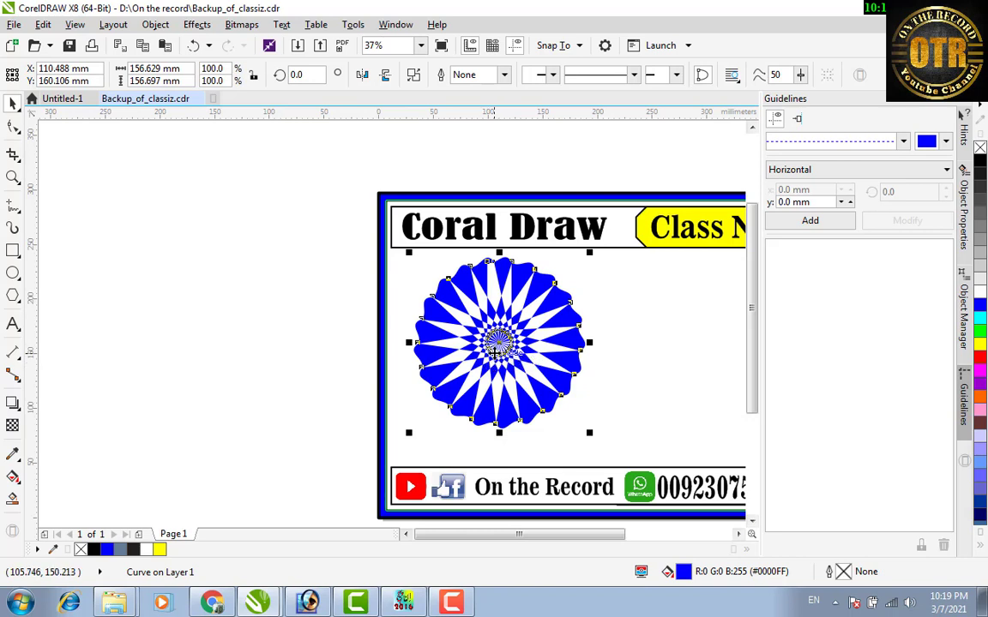
Create a landscape A6 document (148 × 105 mm, CMYK, 300 dpi) and draw a horizontal rectangle about 66 × 15 mm near the page's middle
left_click(213, 99)
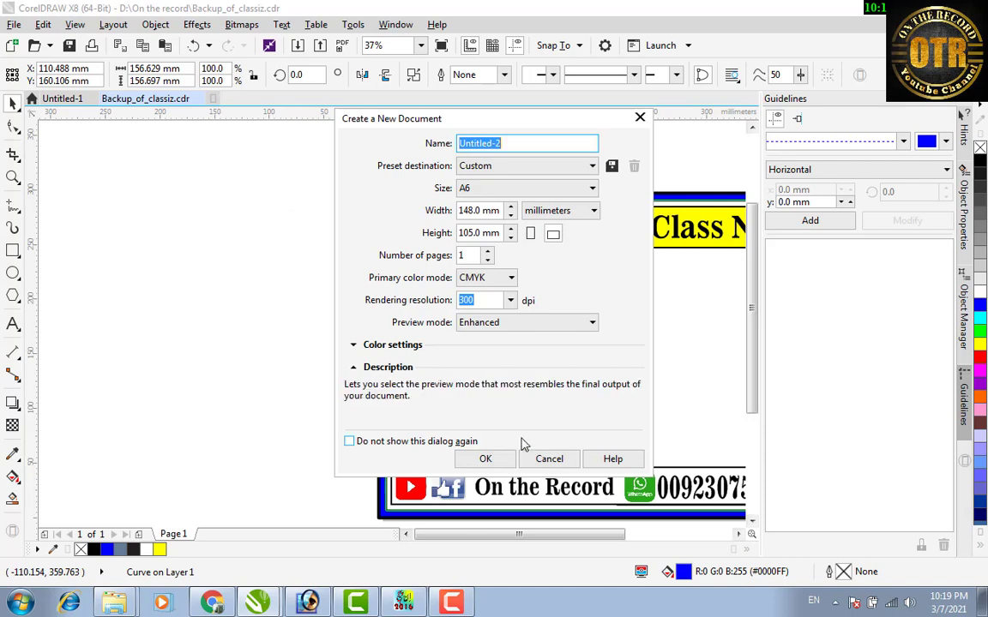
left_click(485, 458)
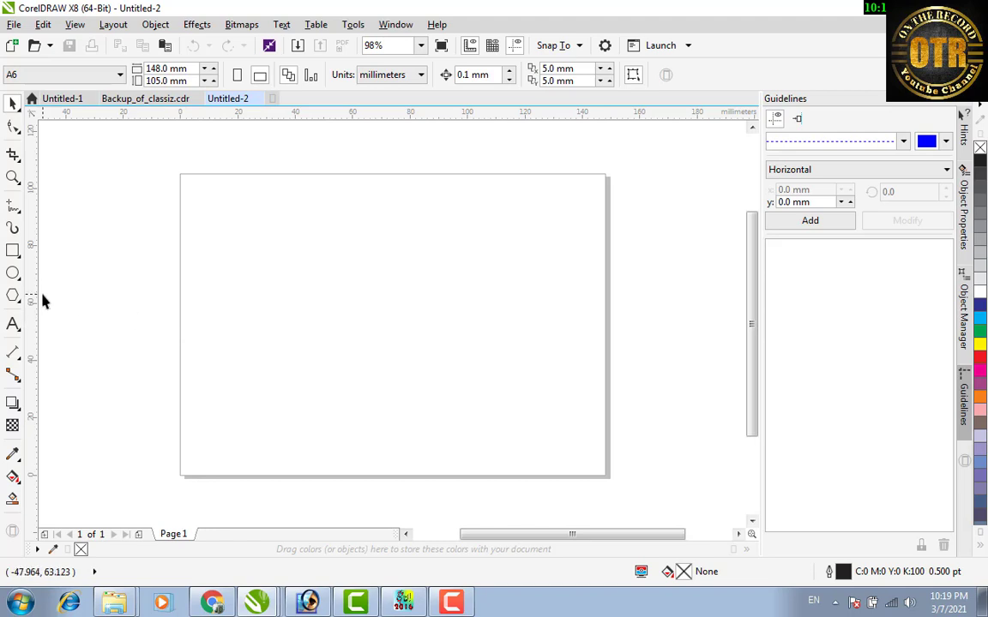
left_click(13, 249)
left_click_drag(339, 269, 410, 337)
left_click_drag(446, 376, 530, 312)
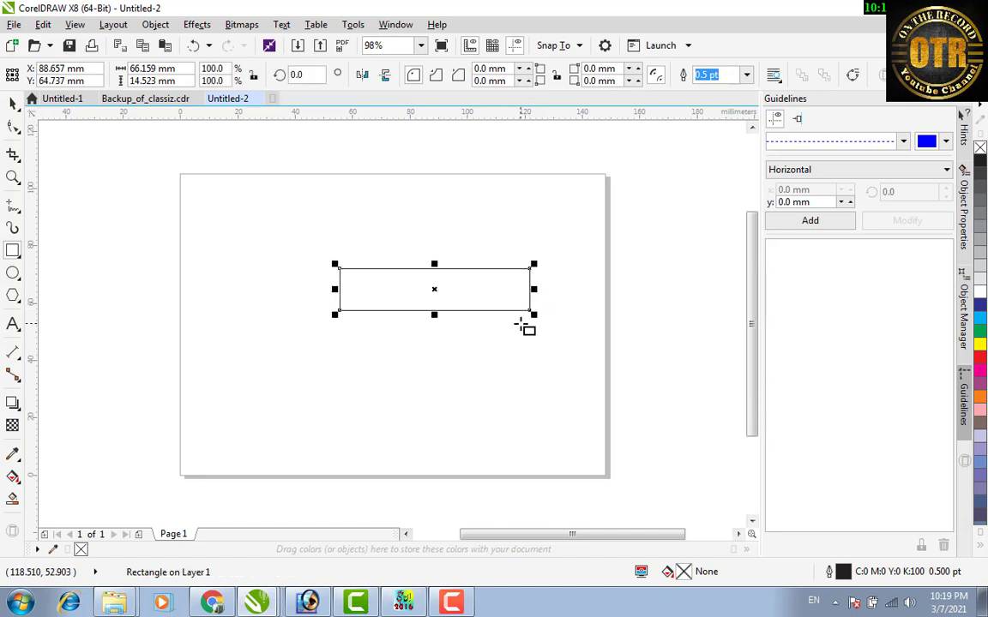
Round the rectangle's upper-left and lower-right corners to a radius of about 7.3 mm each
left_click(13, 126)
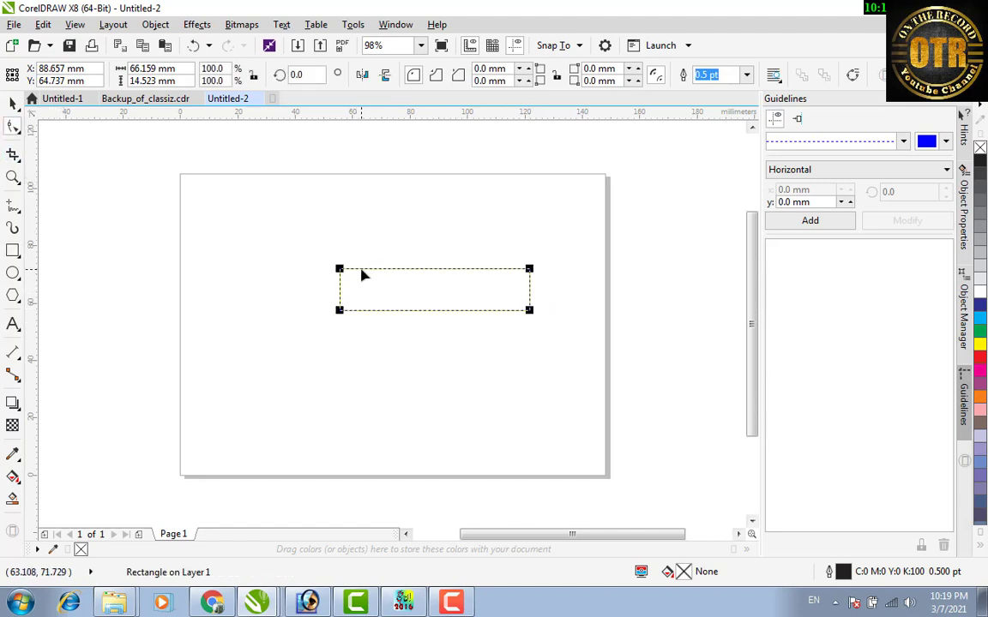
left_click_drag(344, 271, 381, 279)
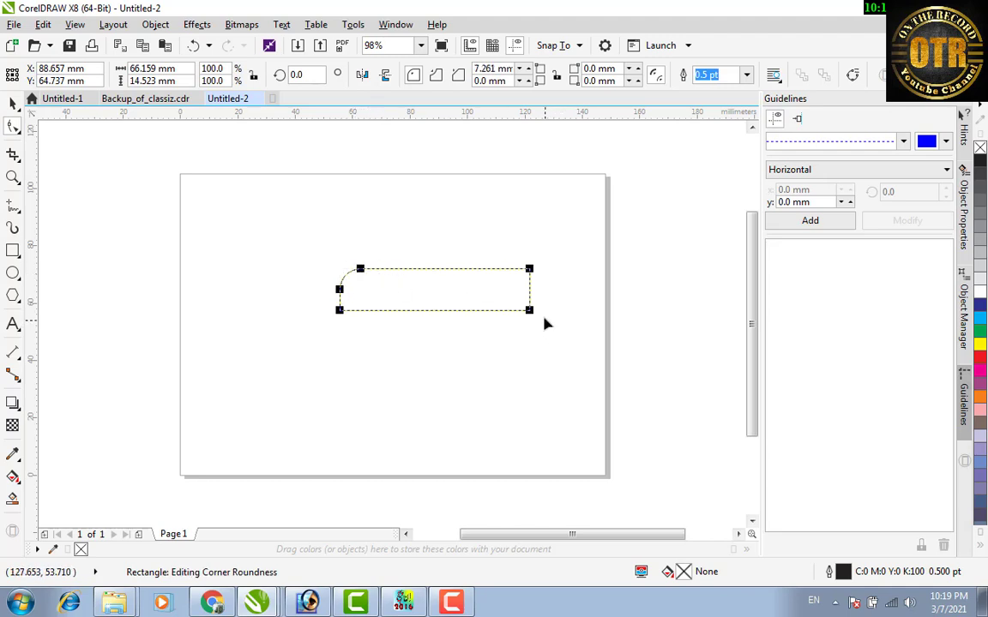
left_click_drag(530, 309, 538, 283)
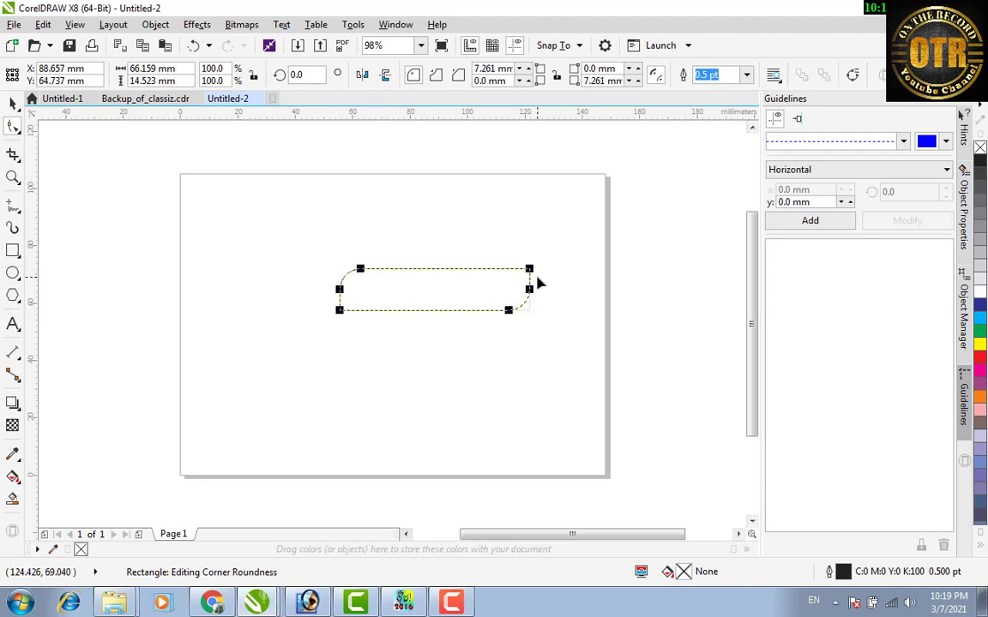
Mirror a copy of the rounded rectangle upward, and mirror a copy of both shapes leftward so the four meet at one centre
left_click(12, 101)
left_click(388, 300)
left_click(452, 313)
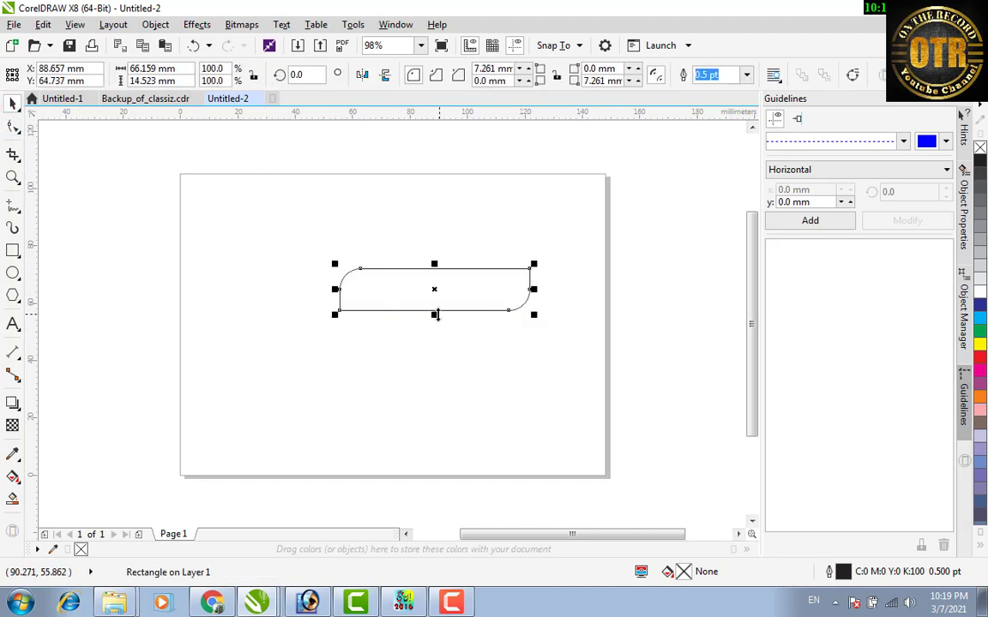
left_click_drag(435, 314, 442, 253)
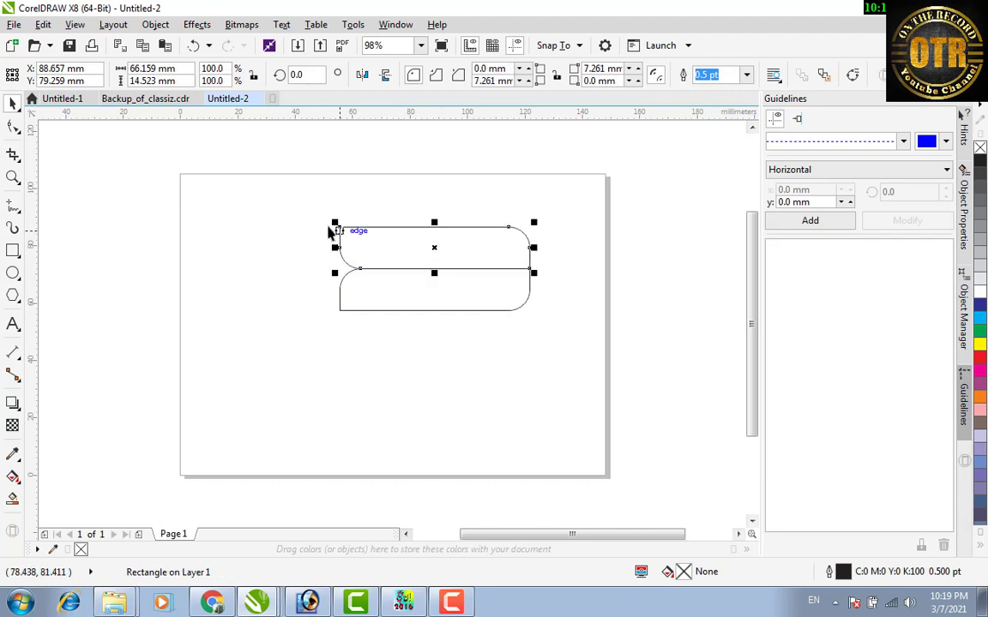
left_click_drag(291, 197, 554, 384)
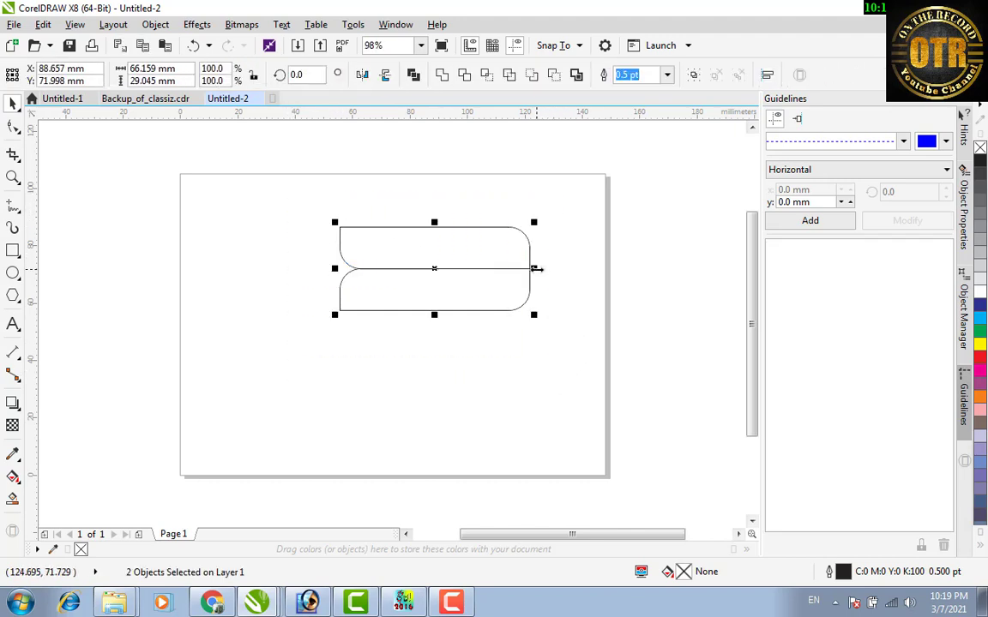
left_click_drag(536, 268, 478, 261)
left_click_drag(356, 260, 326, 260)
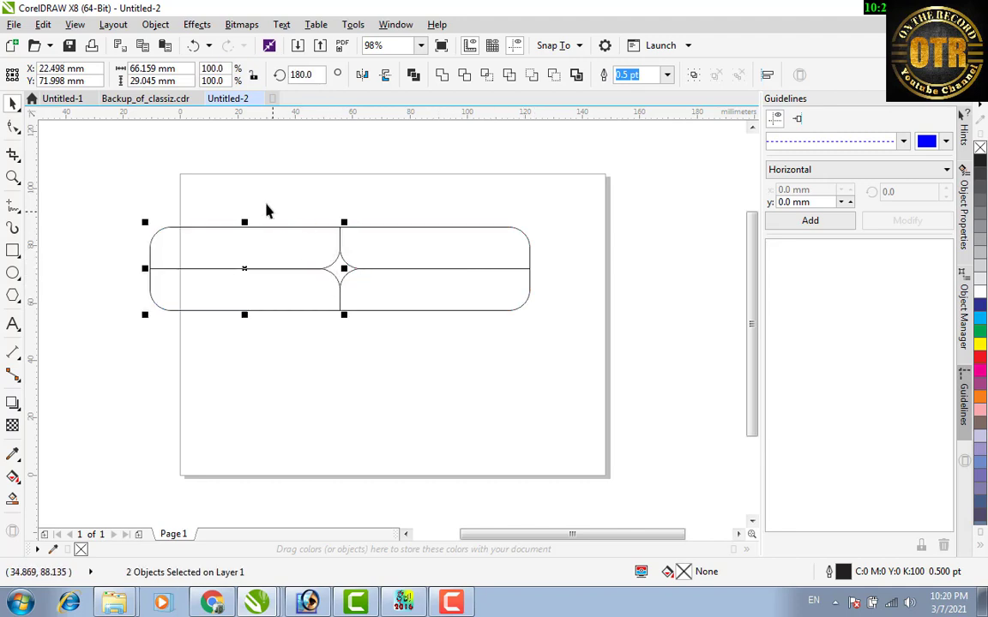
Select all four shapes and rotate a copy of them about 3.65° clockwise around their shared centre
left_click(306, 239)
left_click_drag(121, 198, 548, 387)
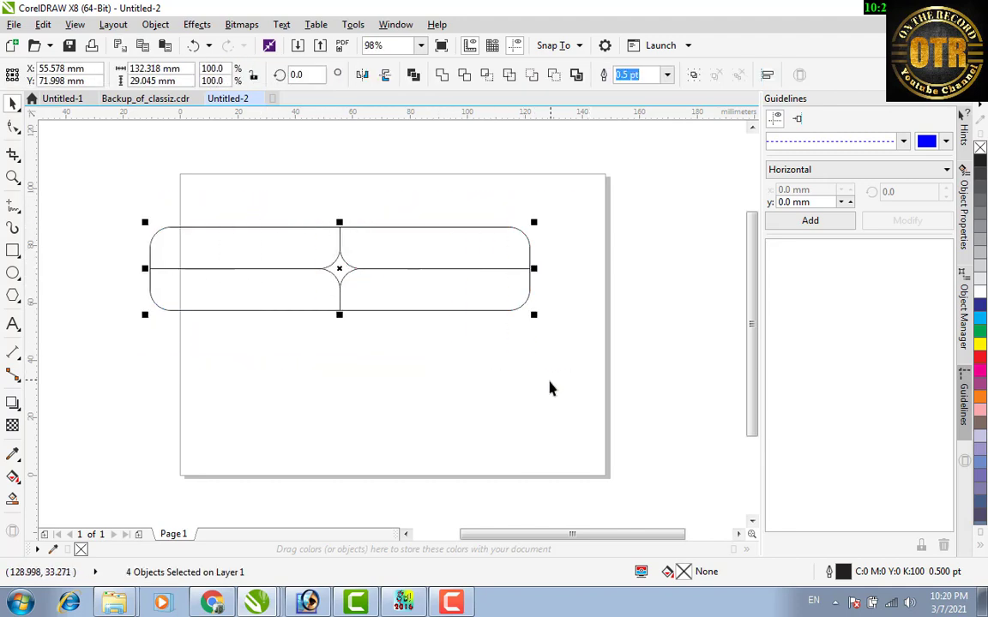
left_click(344, 269)
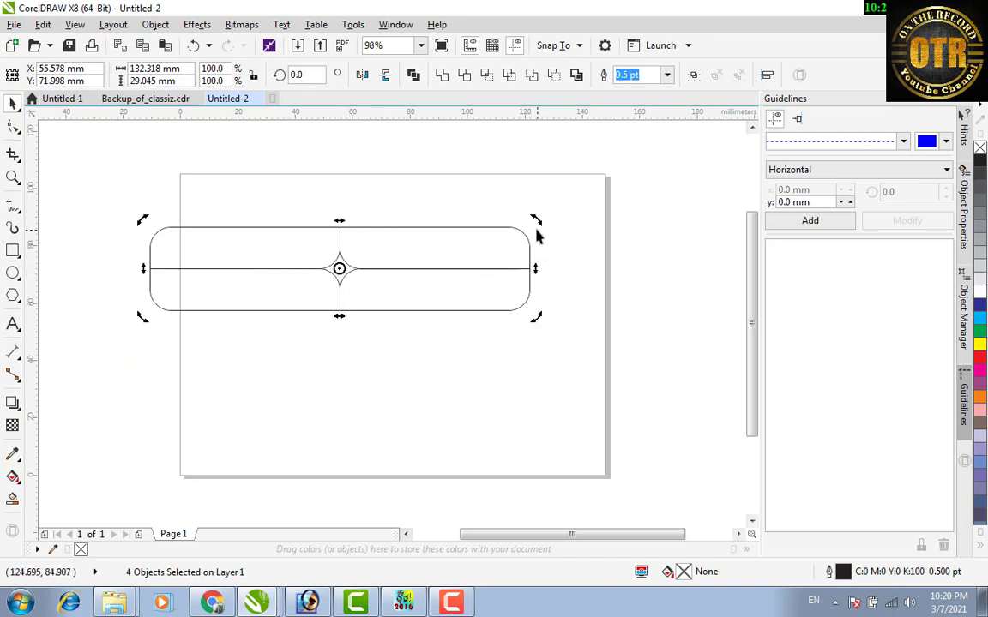
left_click_drag(536, 219, 556, 238)
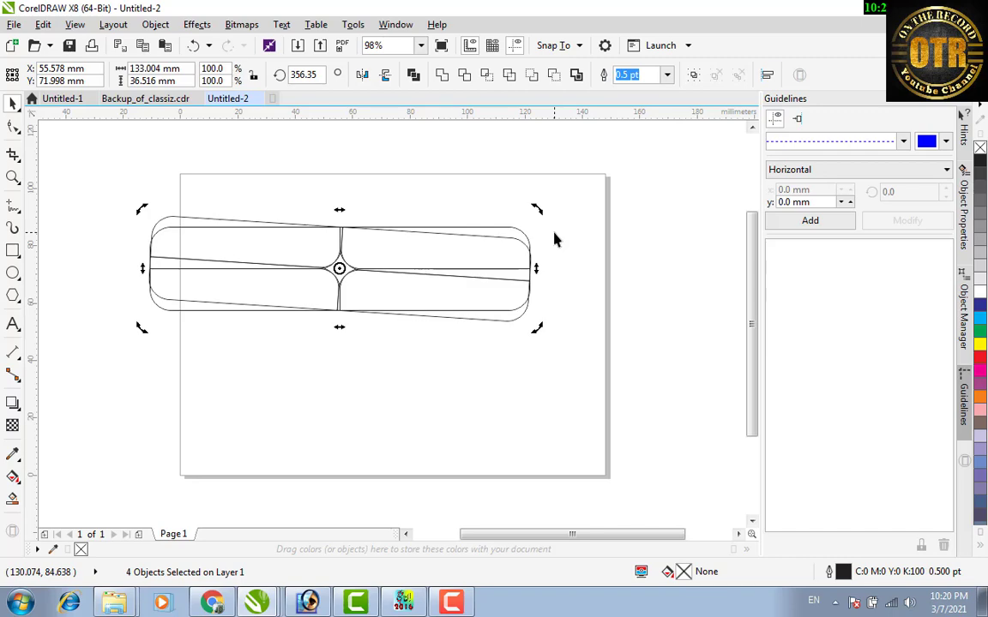
Repeat the rotated duplication until the copies form a complete circle, and deselect the result
key("ctrl+r")
key("ctrl+r")
key("ctrl+r")
key("ctrl+r")
key("ctrl+r")
key("ctrl+r")
key("ctrl+r")
key("ctrl+r")
key("ctrl+r")
key("ctrl+r")
key("ctrl+r")
key("ctrl+r")
key("ctrl+r")
key("ctrl+r")
key("ctrl+r")
key("ctrl+r")
key("ctrl+r")
key("ctrl+r")
key("ctrl+r")
key("ctrl+r")
key("ctrl+r")
key("ctrl+r")
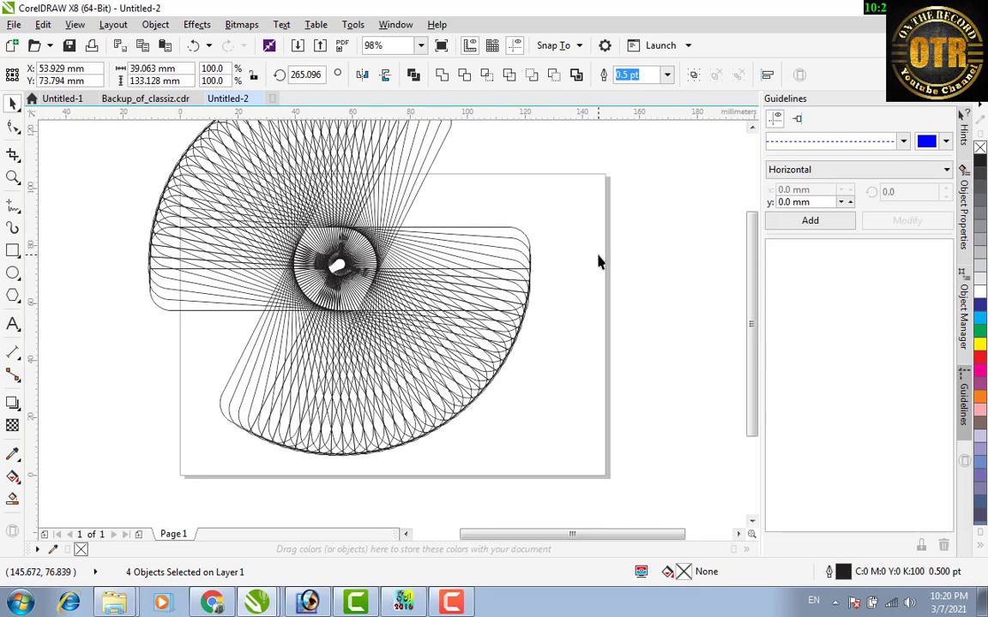
left_click(580, 363)
Select all the shapes of the circular pattern and move them off the page to about X -133 mm, Y 149 mm
scroll(580, 363, "down", 5)
left_click_drag(457, 266, 592, 403)
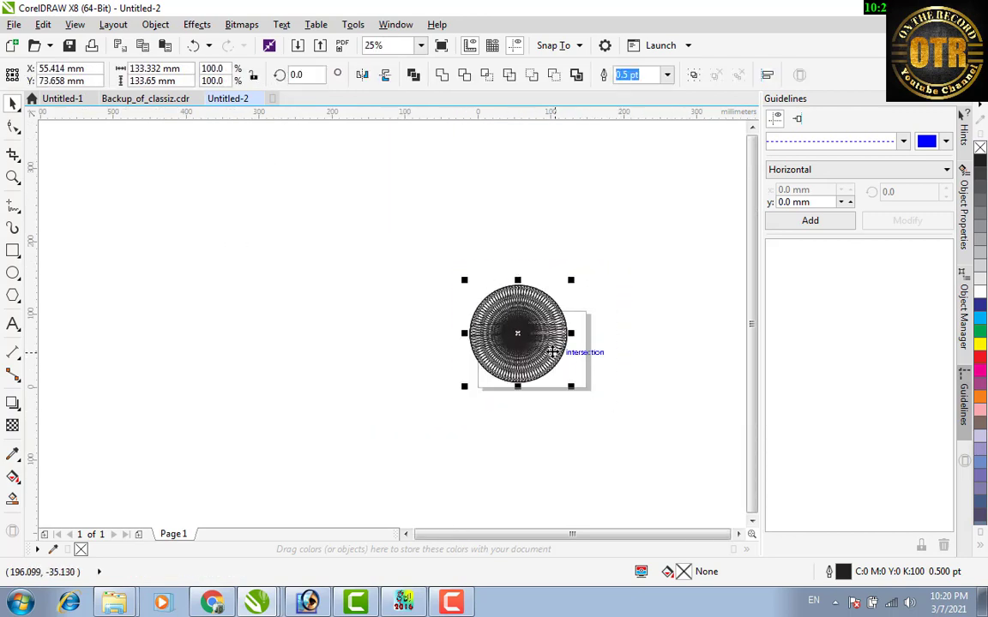
left_click_drag(553, 351, 416, 297)
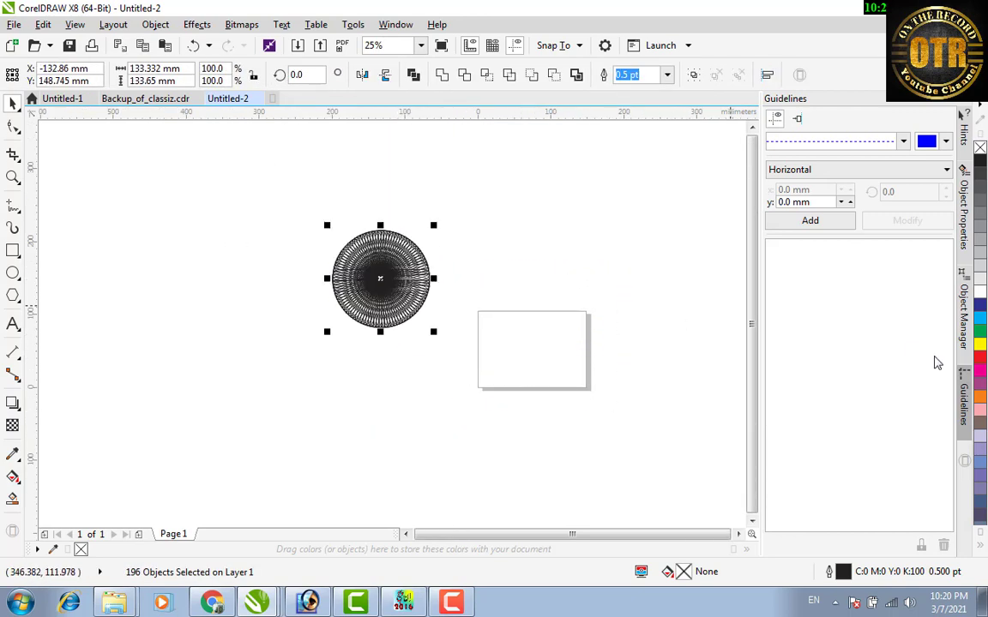
Fill all the selected shapes with red (M100 Y100), combine them into one curve, and deselect it
left_click(979, 358)
scroll(409, 281, "up", 4)
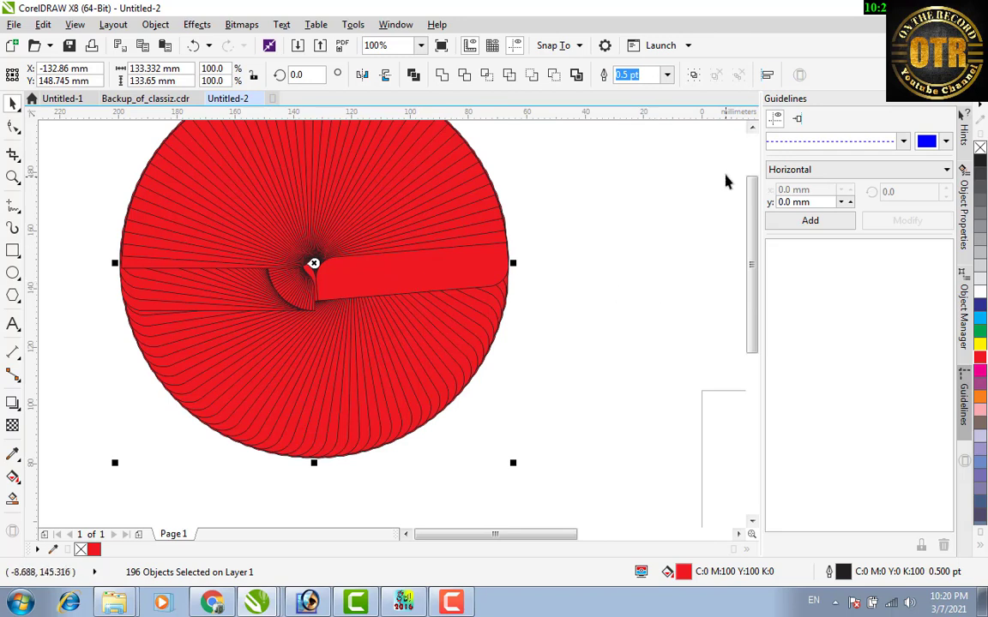
scroll(751, 137, "up", 2)
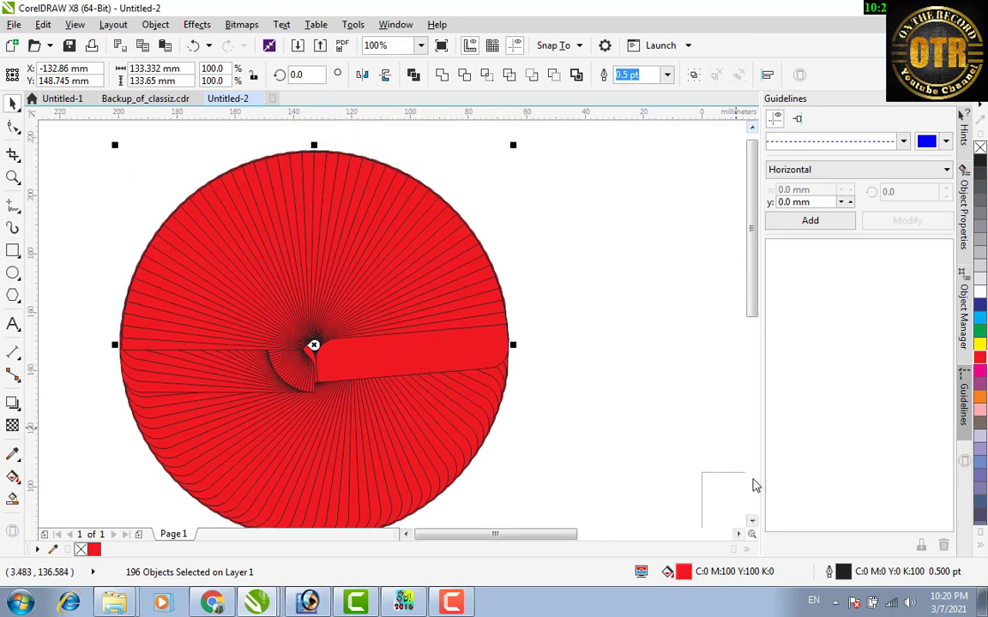
scroll(752, 521, "down", 1)
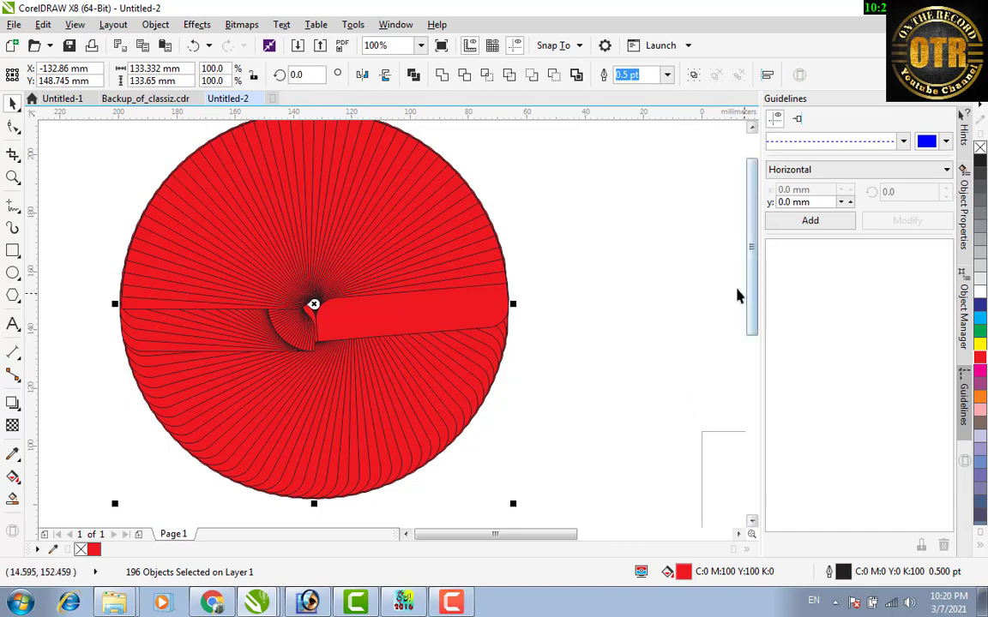
scroll(729, 299, "up", 1)
scroll(600, 287, "down", 1)
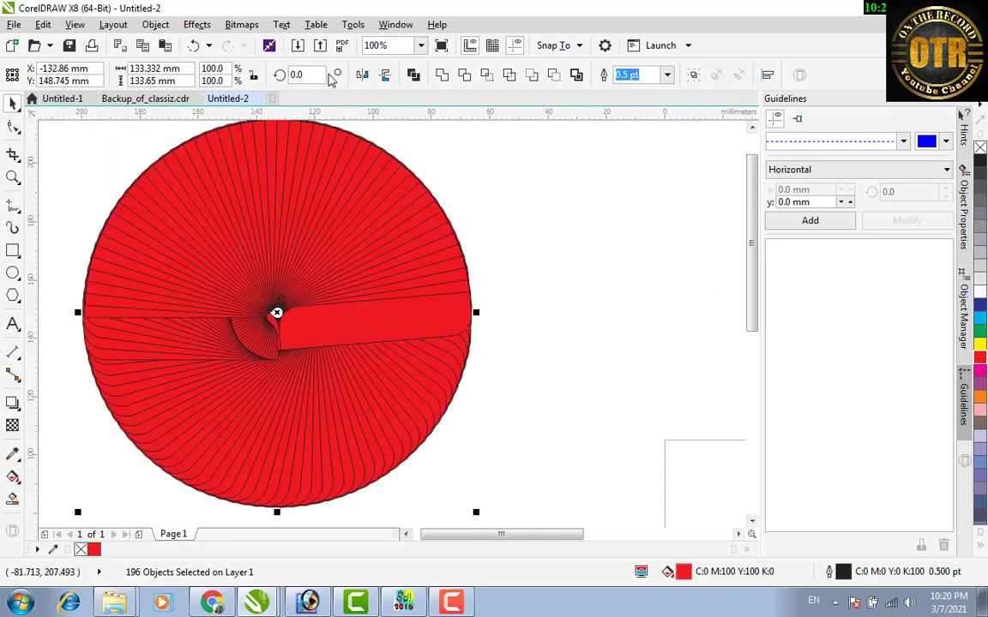
left_click(412, 77)
left_click(507, 196)
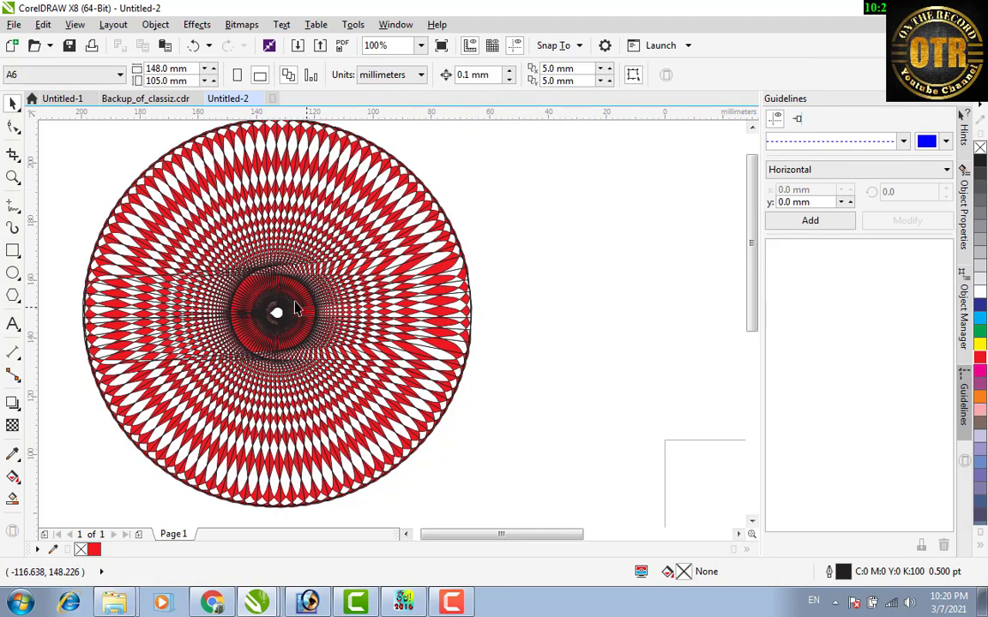
Set no outline colour as the document default for Graphic objects
scroll(294, 309, "up", 3)
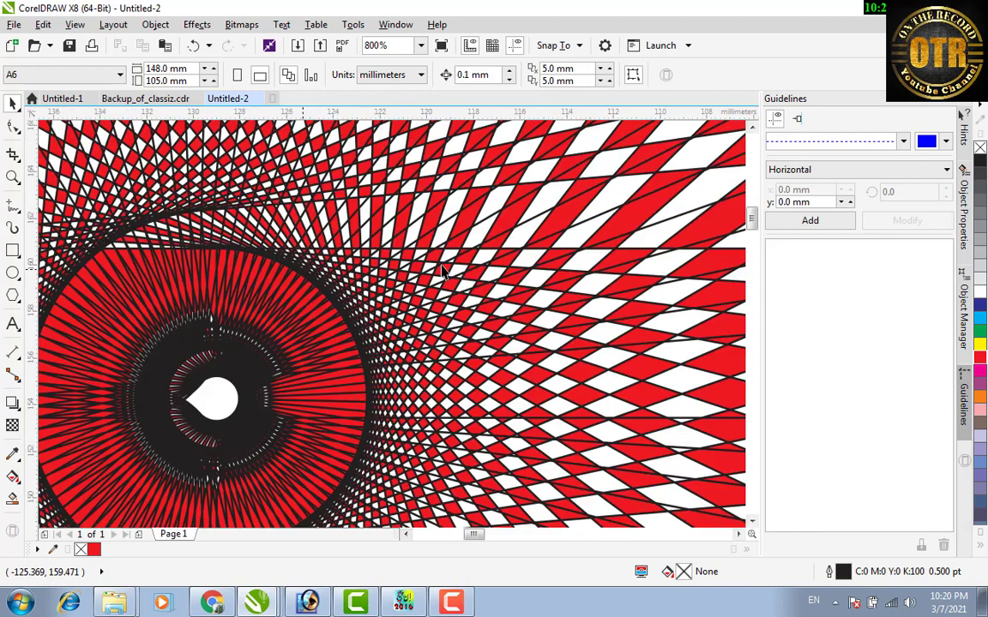
scroll(443, 271, "up", 1)
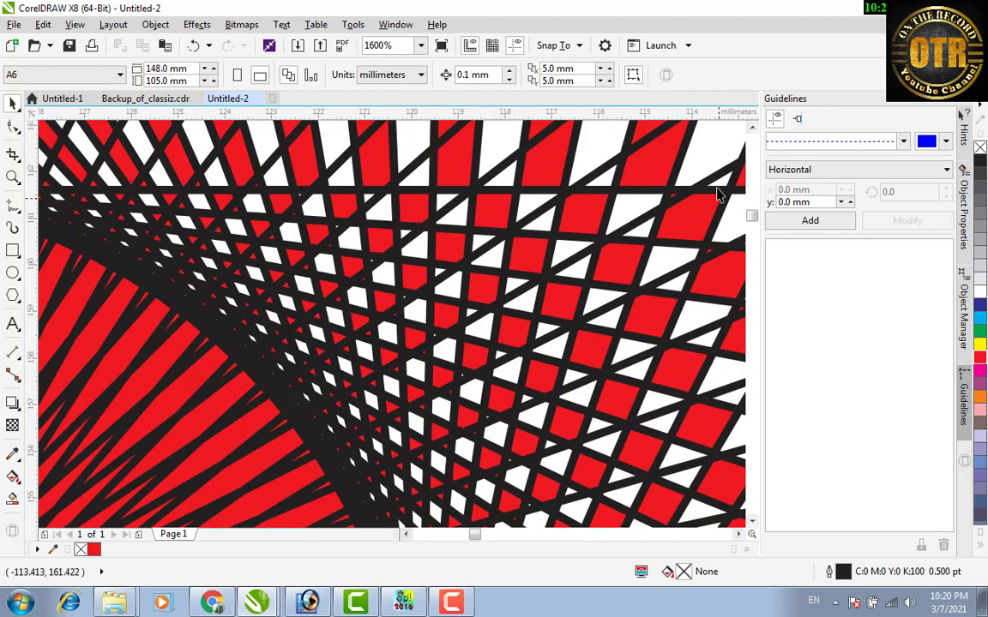
left_click(980, 150)
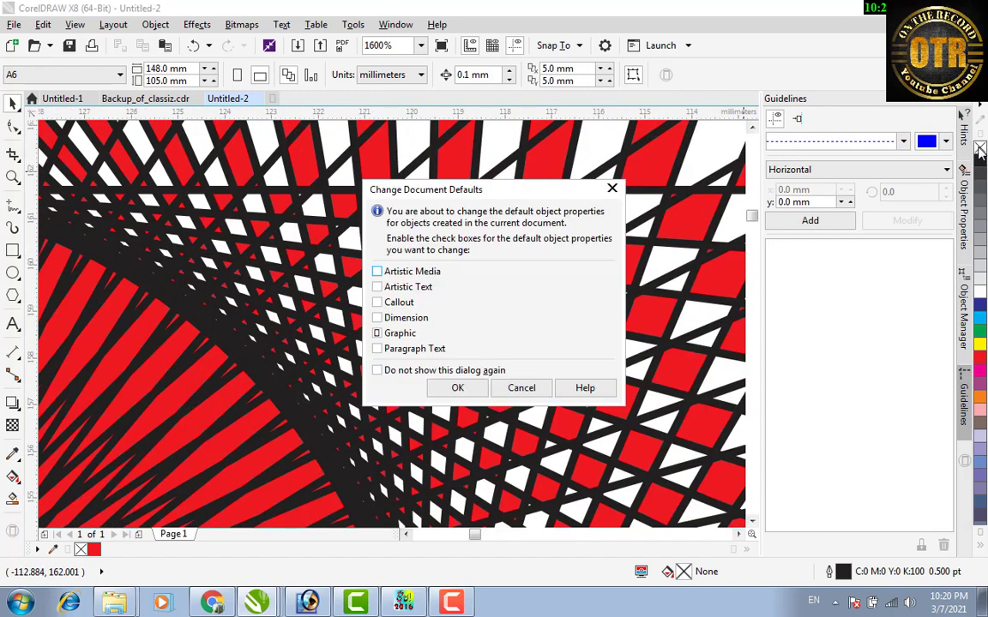
left_click(466, 387)
Remove the outline from the combined red pattern and move it farther left, away from the page
left_click(486, 352)
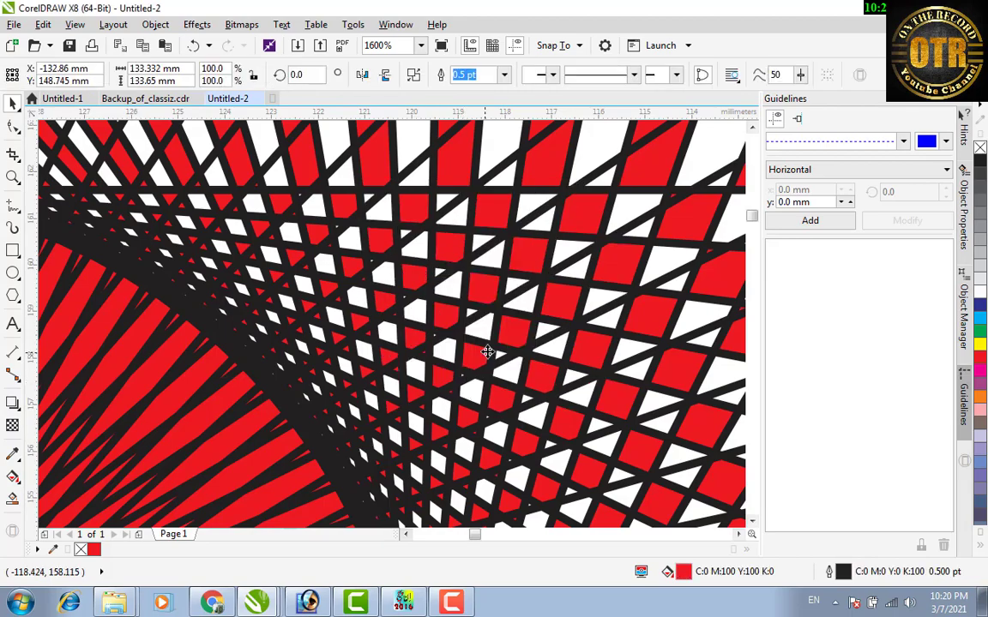
right_click(980, 149)
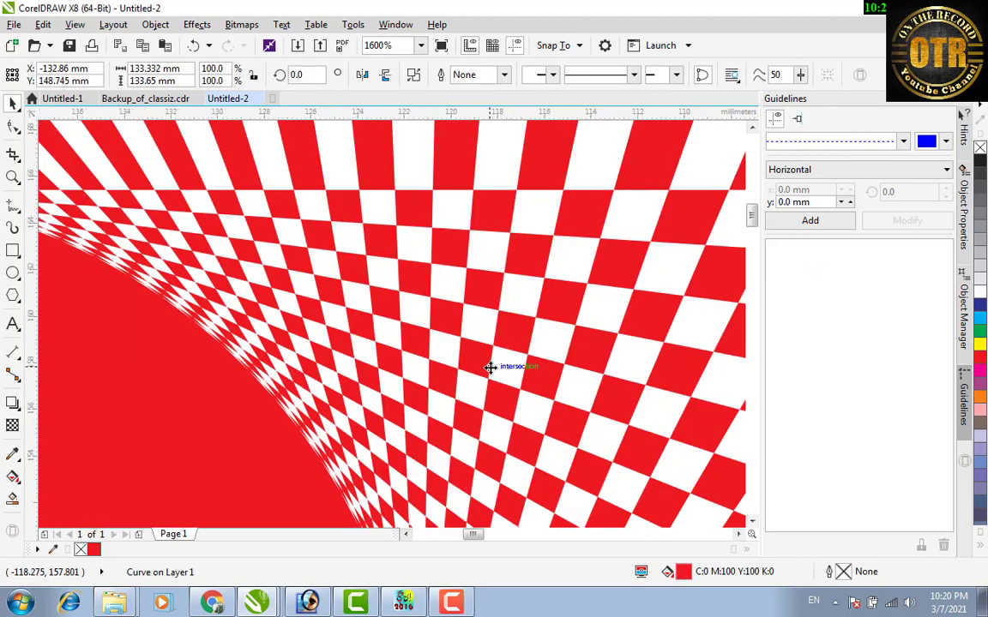
scroll(549, 335, "down", 3)
scroll(549, 335, "down", 3)
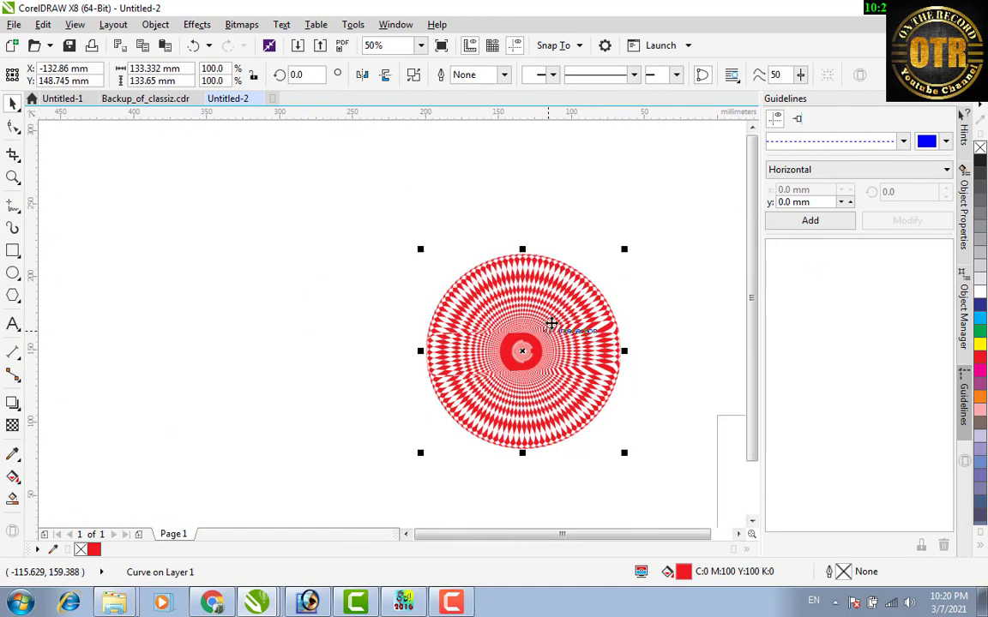
left_click(413, 260)
left_click(556, 346)
left_click_drag(555, 346, 223, 248)
Draw a vertical rectangle about 52 × 130 mm beside the red pattern, outline it in black, and narrow it to 50% width
left_click(13, 248)
left_click_drag(430, 236, 507, 426)
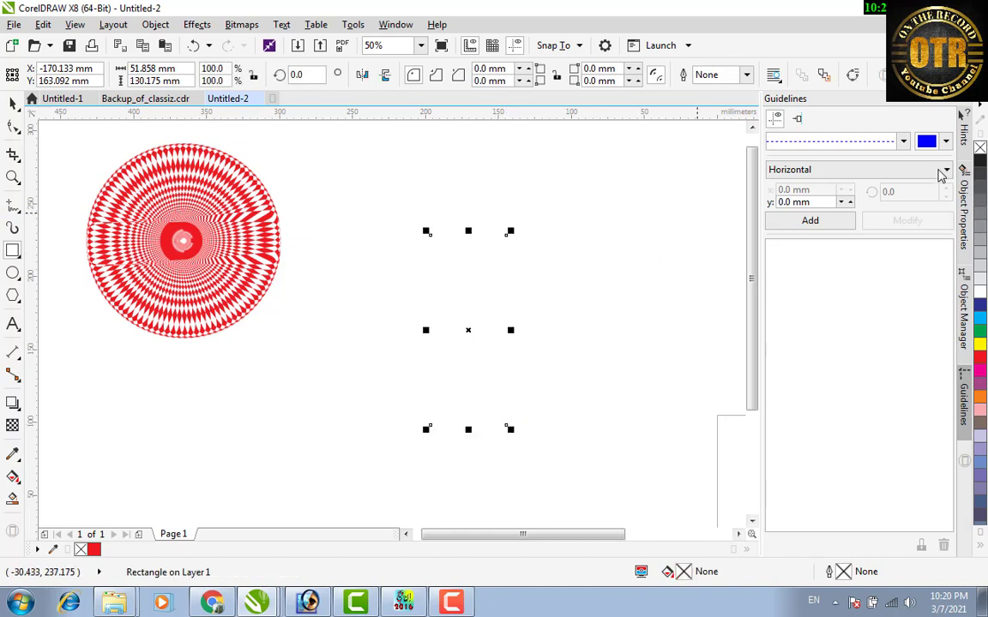
right_click(979, 161)
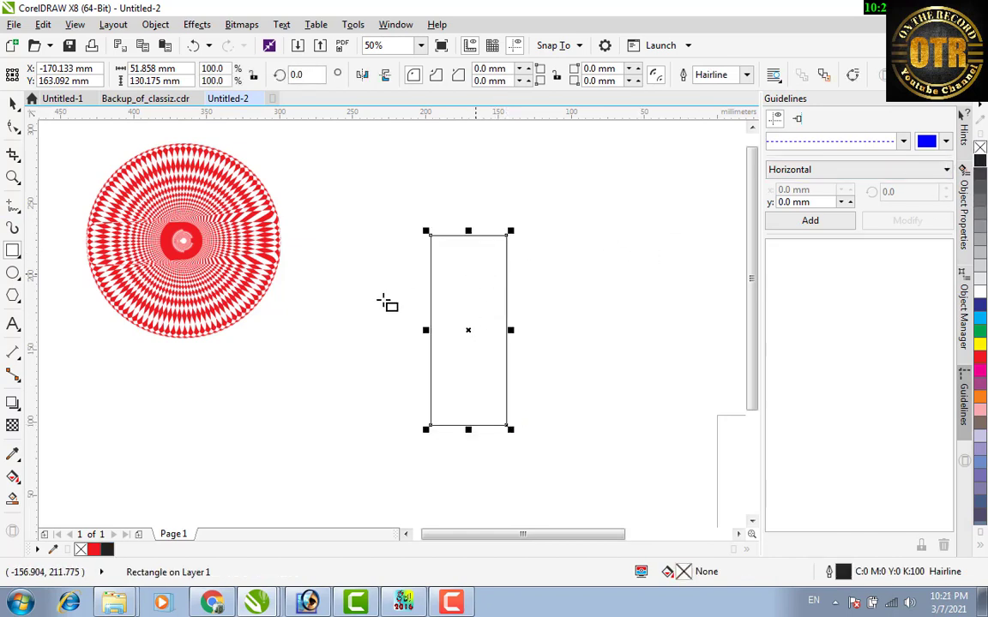
left_click_drag(510, 330, 469, 330)
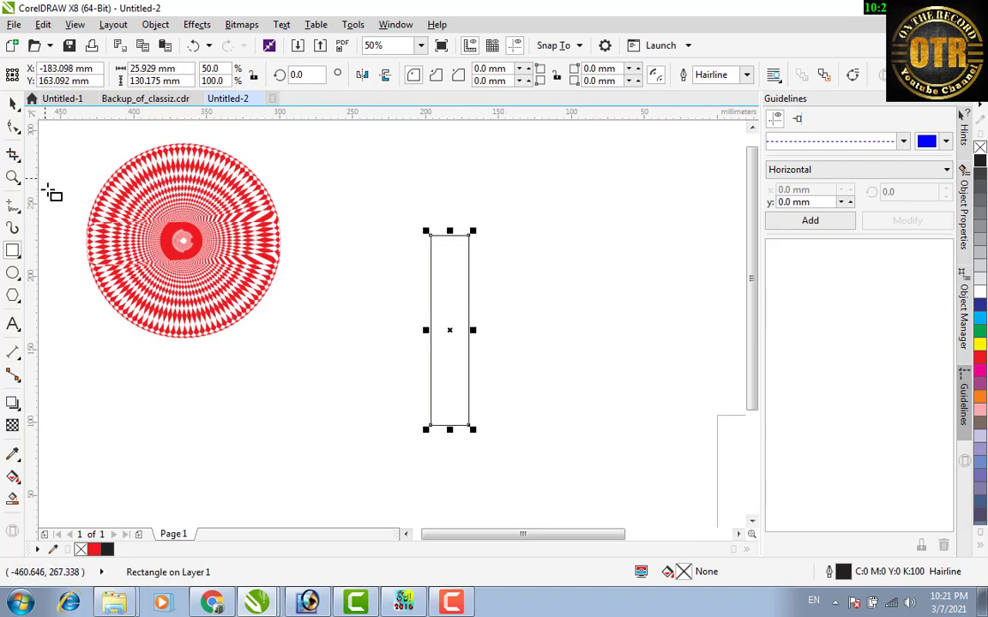
Give the narrow rectangle scalloped corners with a radius of about 13 mm so both ends come to a point
left_click(13, 126)
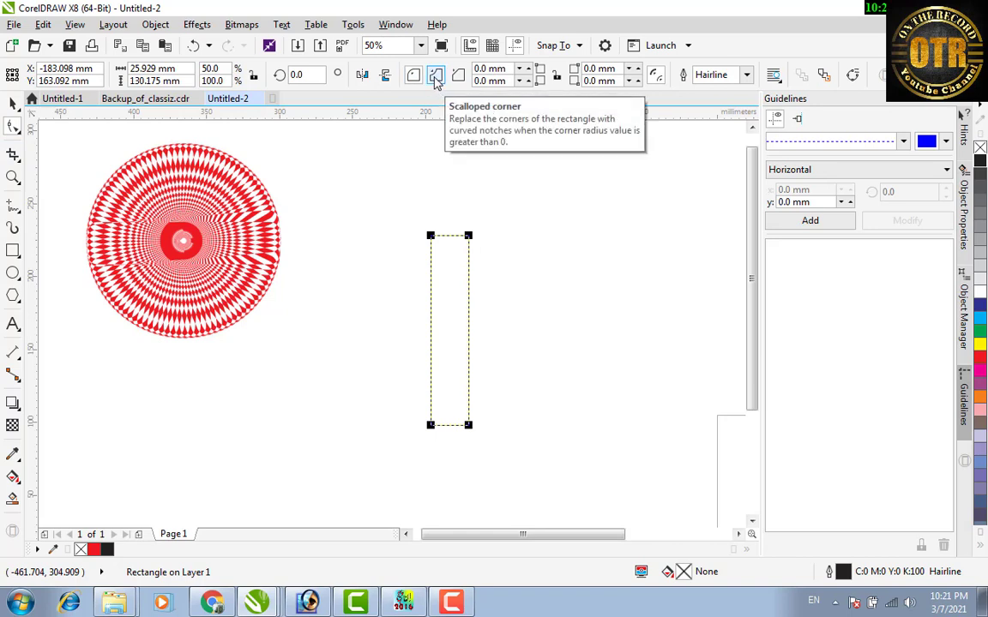
left_click(434, 79)
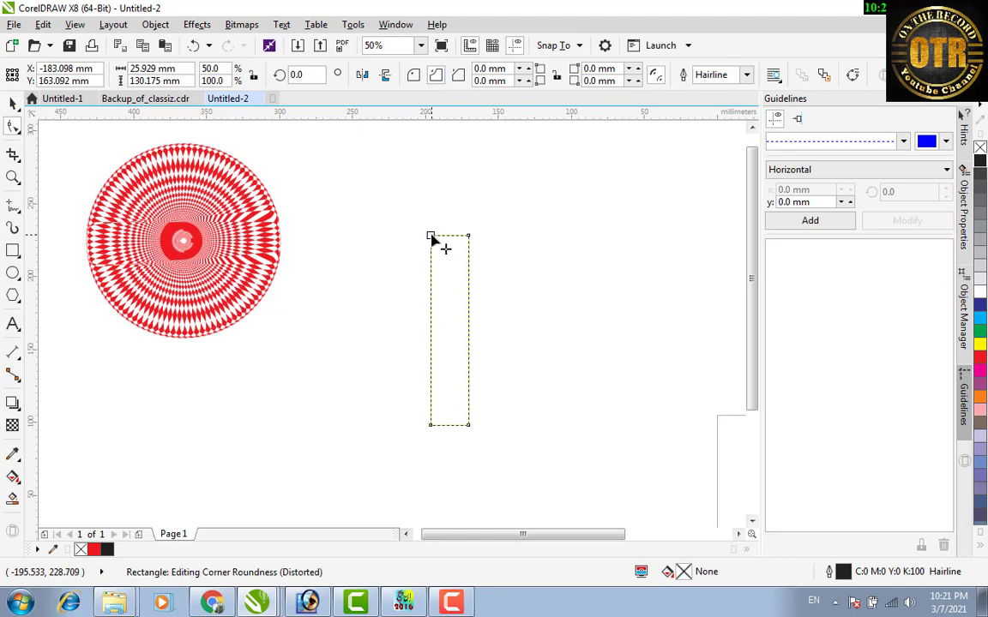
left_click_drag(432, 237, 452, 222)
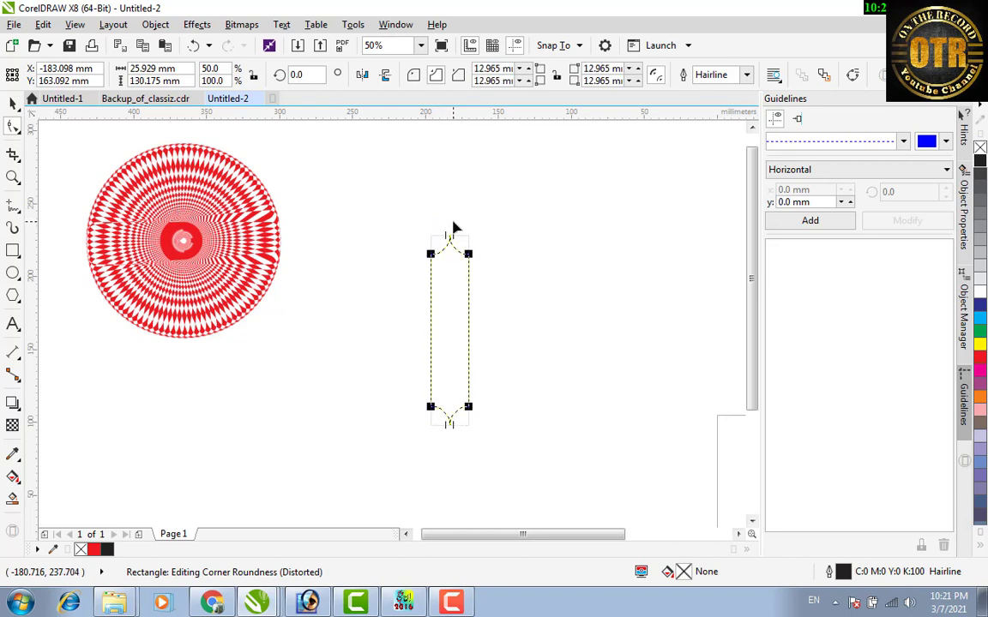
scroll(448, 241, "up", 2)
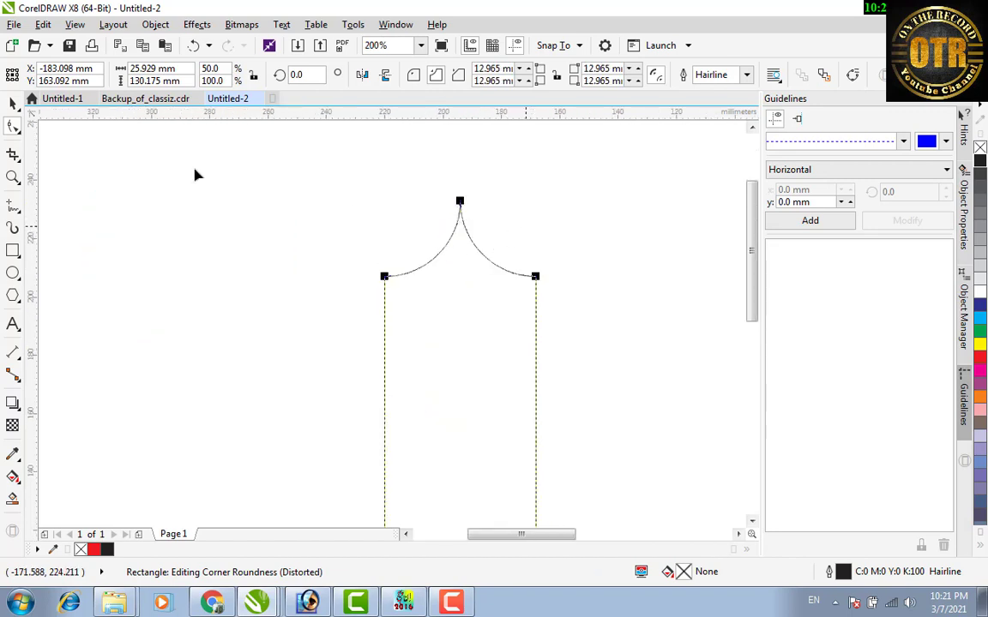
scroll(522, 228, "down", 1)
Fill the scalloped rectangle with blue (C100 M100)
left_click(13, 103)
left_click(454, 253)
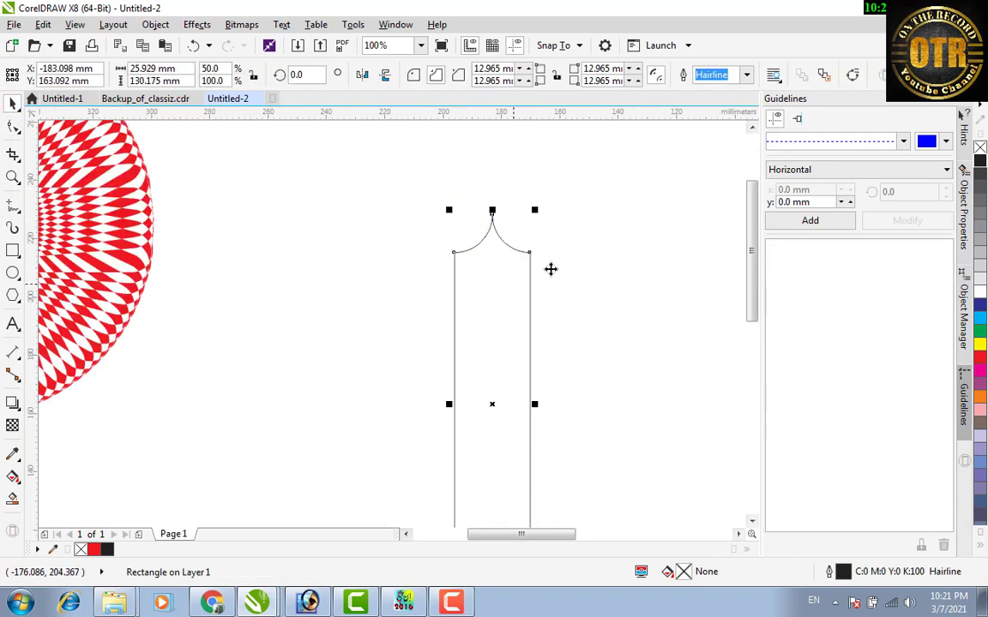
left_click(979, 307)
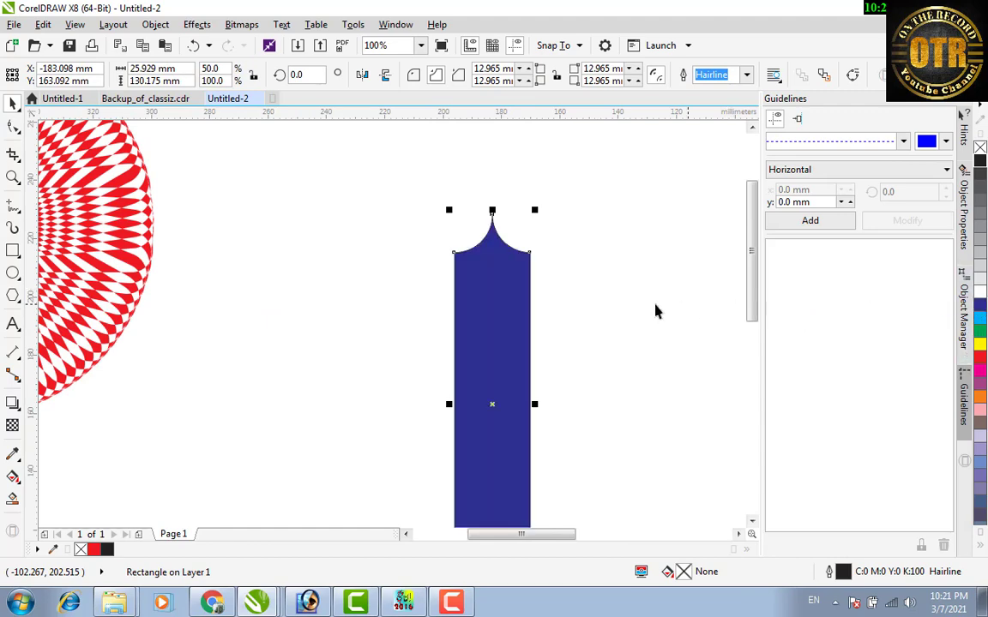
left_click(650, 310)
Rotate a copy of the blue scalloped rectangle about 2° clockwise around its centre
scroll(650, 311, "down", 1)
left_click(573, 343)
left_click(589, 352)
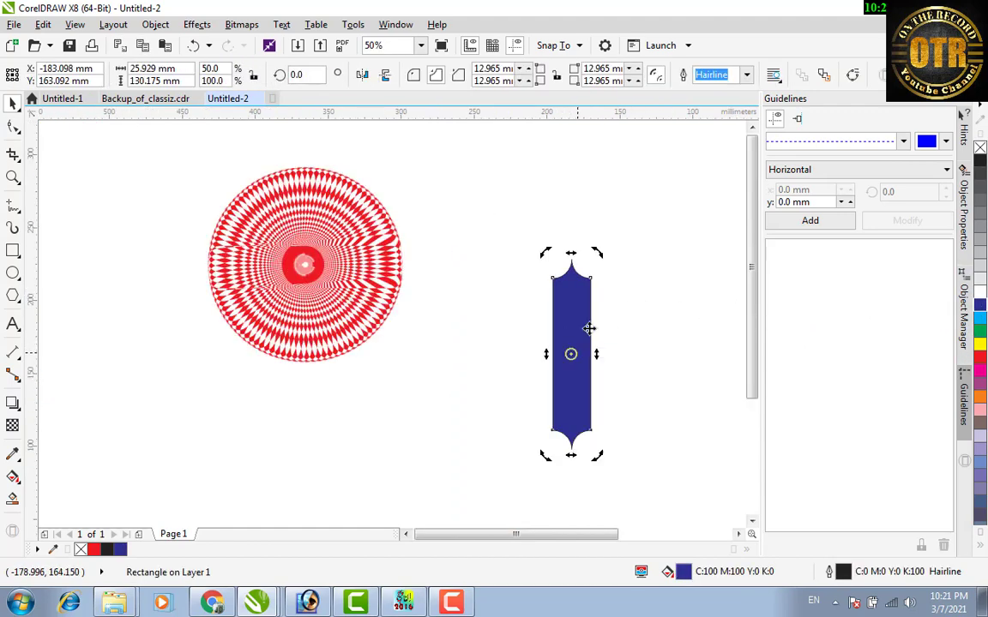
scroll(597, 255, "up", 2)
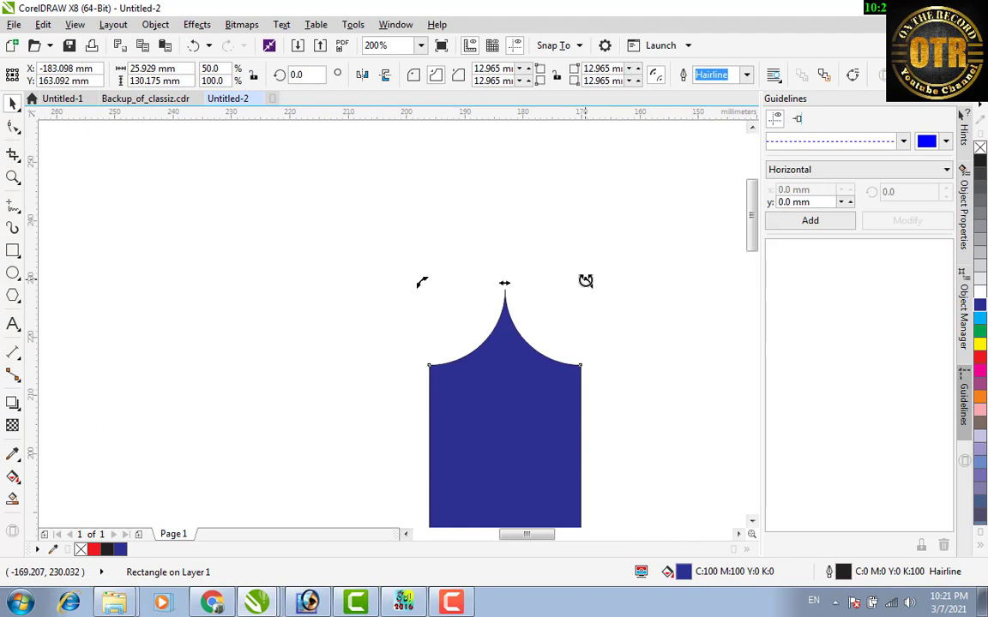
left_click_drag(584, 280, 599, 285)
scroll(599, 286, "down", 2)
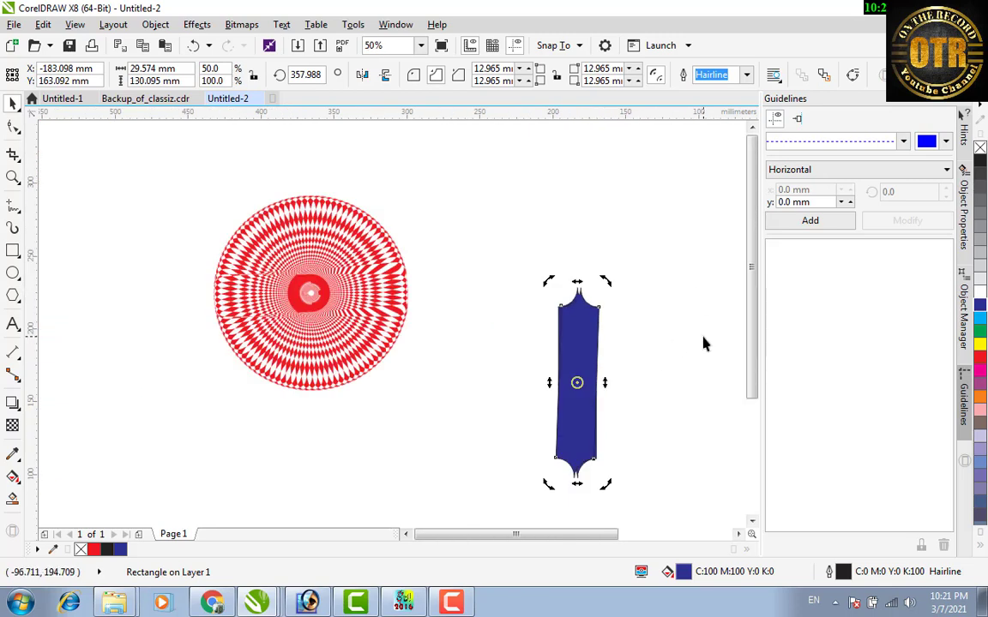
Repeat the rotated copy around the same centre until the blue scalloped rectangles form a full circle
key("ctrl+r")
key("ctrl+r")
key("ctrl+r")
key("ctrl+r")
key("ctrl+r")
key("ctrl+r")
key("ctrl+r")
key("ctrl+r")
key("ctrl+r")
key("ctrl+r")
key("ctrl+r")
key("ctrl+r")
key("ctrl+r")
key("ctrl+r")
key("ctrl+r")
key("ctrl+r")
key("ctrl+r")
key("ctrl+r")
key("ctrl+r")
key("ctrl+r")
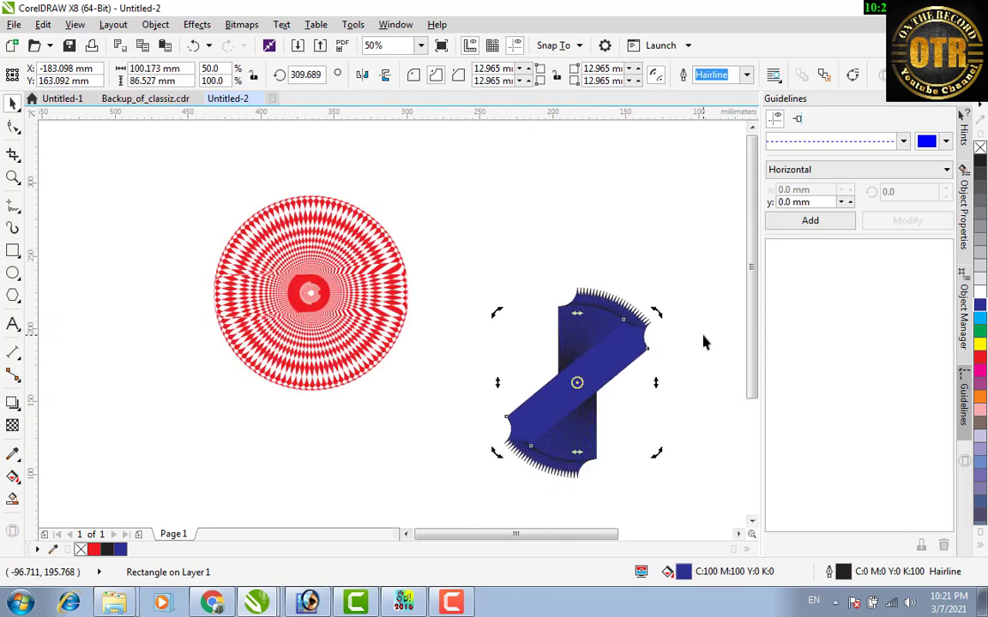
key("ctrl+r")
key("ctrl+r")
key("ctrl+r")
key("ctrl+r")
key("ctrl+r")
key("ctrl+r")
key("ctrl+r")
key("ctrl+r")
key("ctrl+r")
key("ctrl+r")
key("ctrl+r")
key("ctrl+r")
key("ctrl+r")
key("ctrl+r")
key("ctrl+r")
key("ctrl+r")
key("ctrl+r")
key("ctrl+r")
key("ctrl+r")
key("ctrl+r")
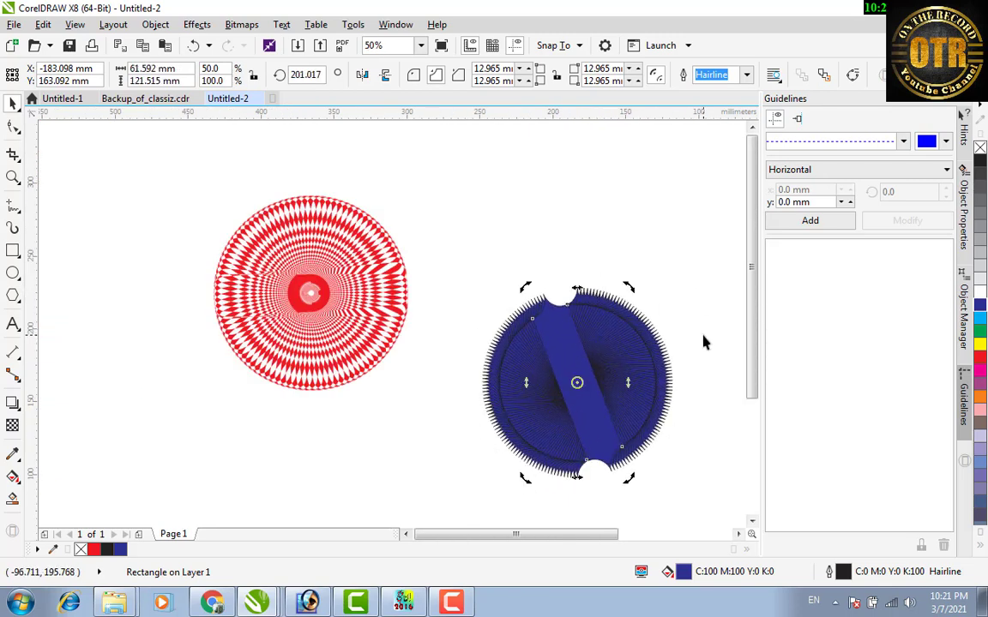
key("ctrl+r")
key("ctrl+r")
key("ctrl+r")
key("ctrl+r")
key("ctrl+r")
key("ctrl+r")
key("ctrl+r")
key("ctrl+r")
key("ctrl+r")
key("ctrl+r")
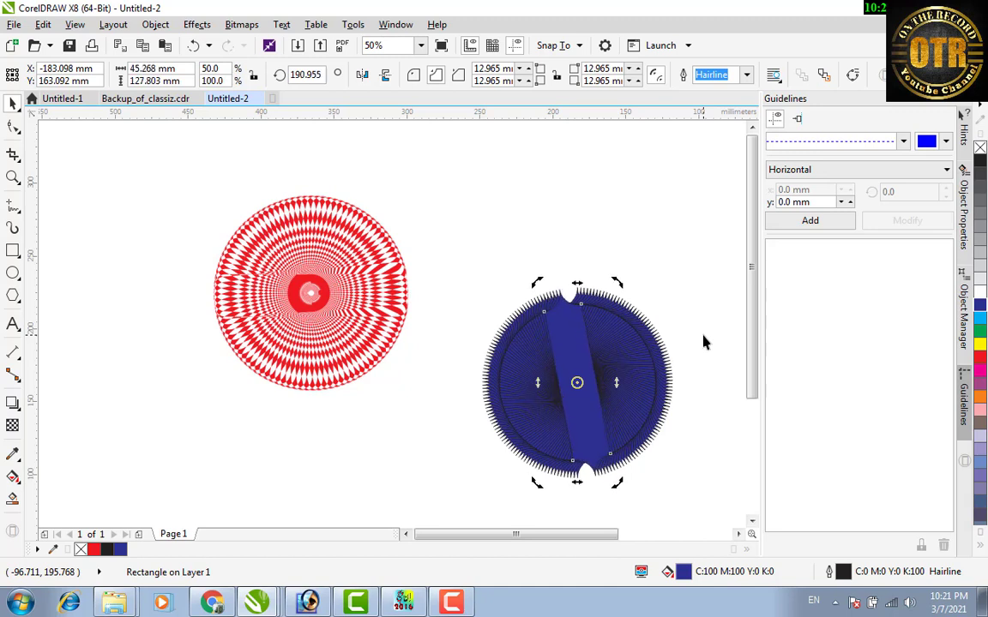
key("ctrl+r")
key("ctrl+r")
key("ctrl+r")
key("ctrl+r")
key("ctrl+r")
key("ctrl+r")
key("ctrl+r")
key("ctrl+r")
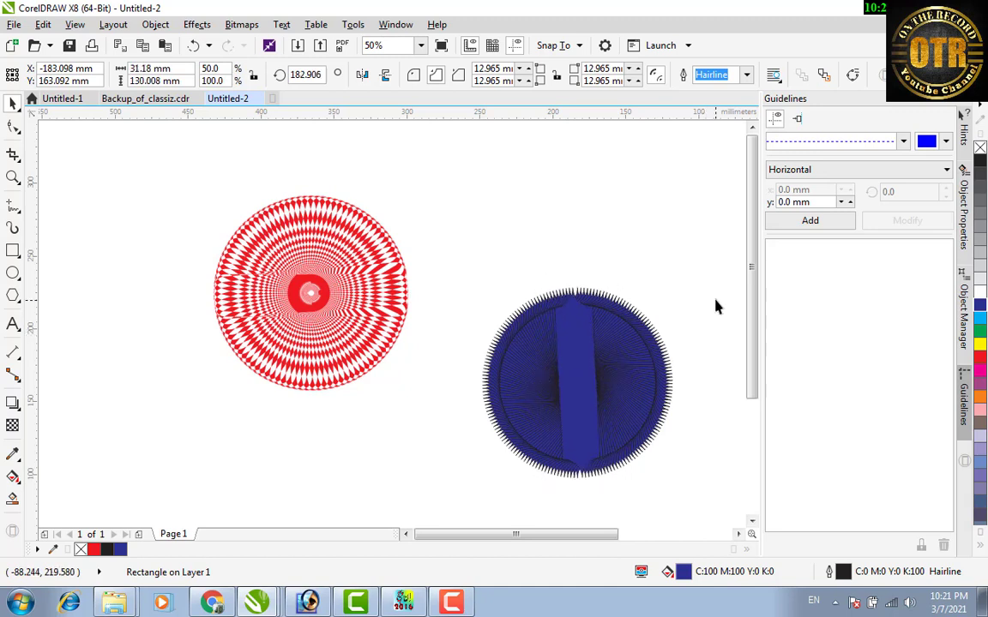
Select all the rotated blue rectangles and combine them into one checkered circular pattern
left_click(583, 258)
left_click_drag(459, 290, 495, 297)
left_click_drag(373, 200, 600, 457)
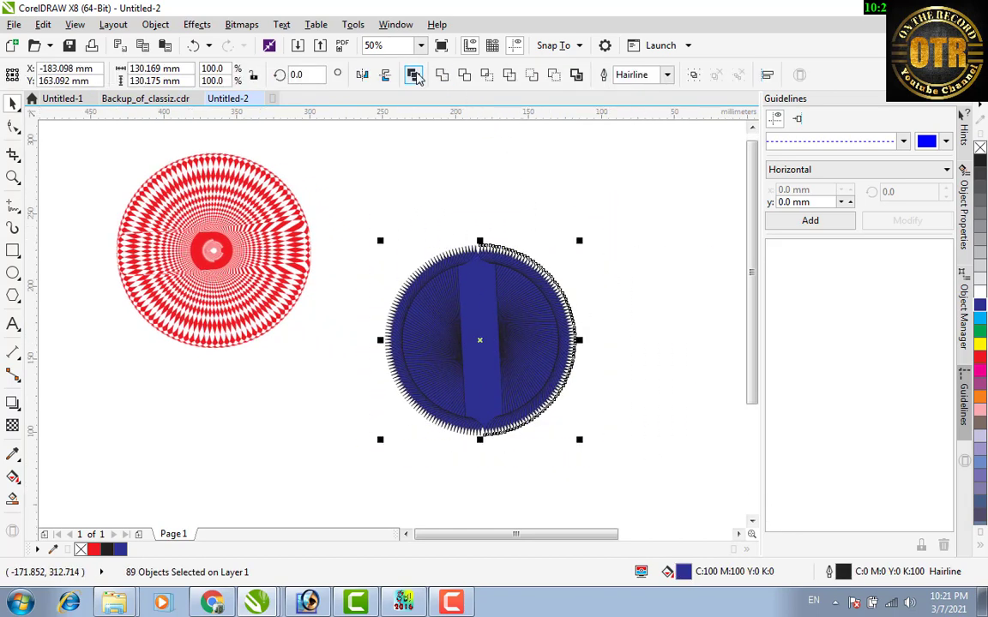
key("ctrl+l")
left_click(464, 190)
Remove the outline from the combined blue pattern, leaving the document defaults unchanged
scroll(499, 309, "up", 4)
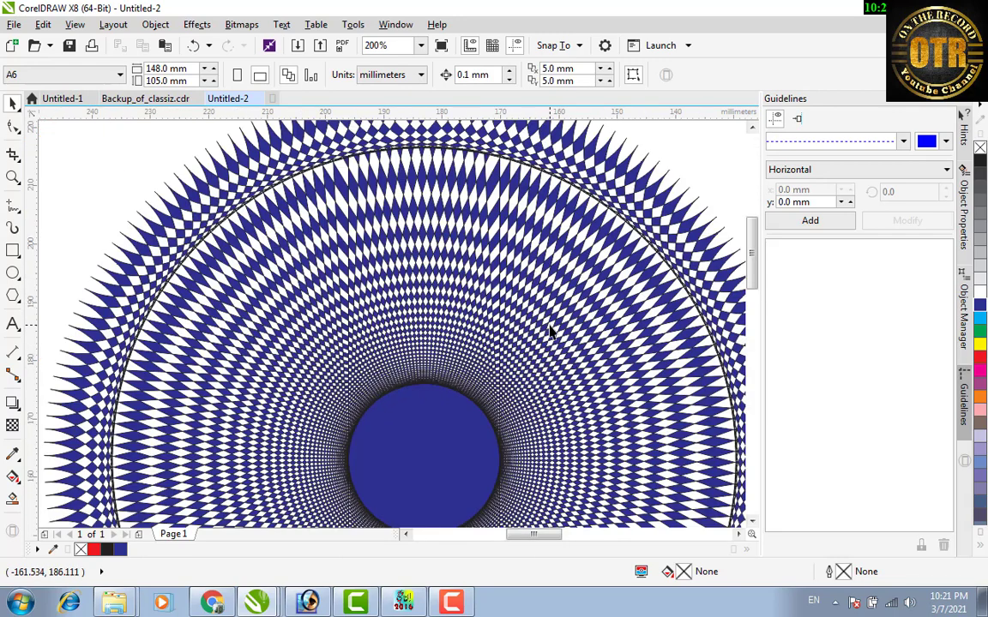
left_click(979, 149)
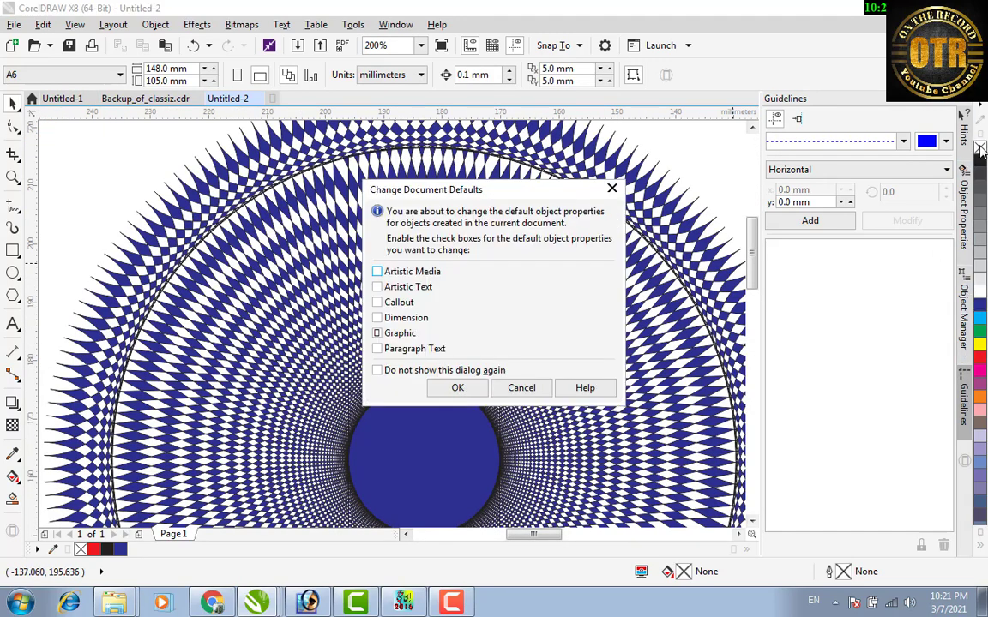
left_click(521, 387)
left_click(730, 256)
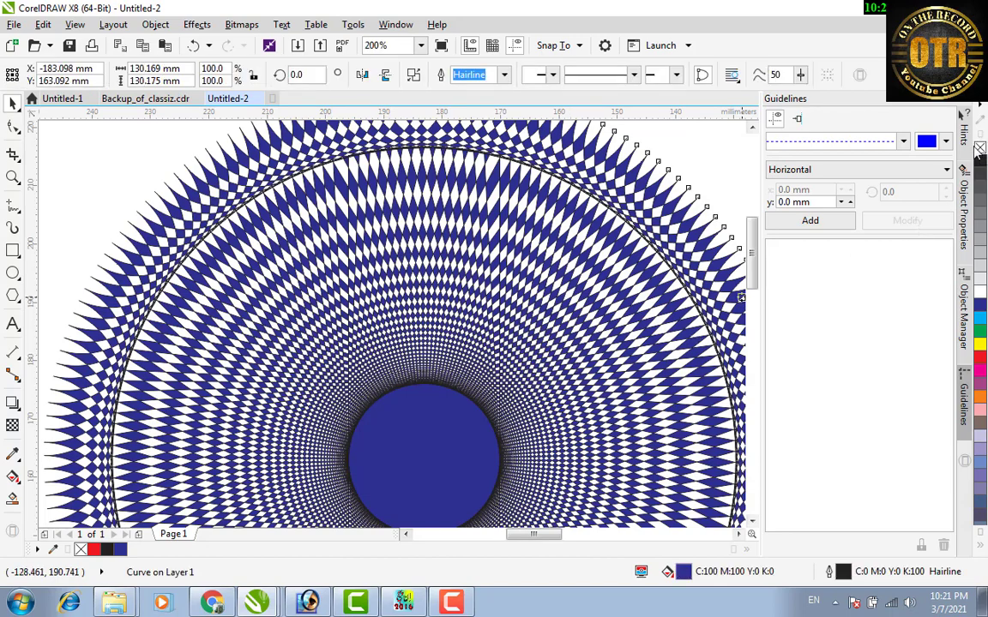
left_click(699, 167)
scroll(699, 167, "down", 1)
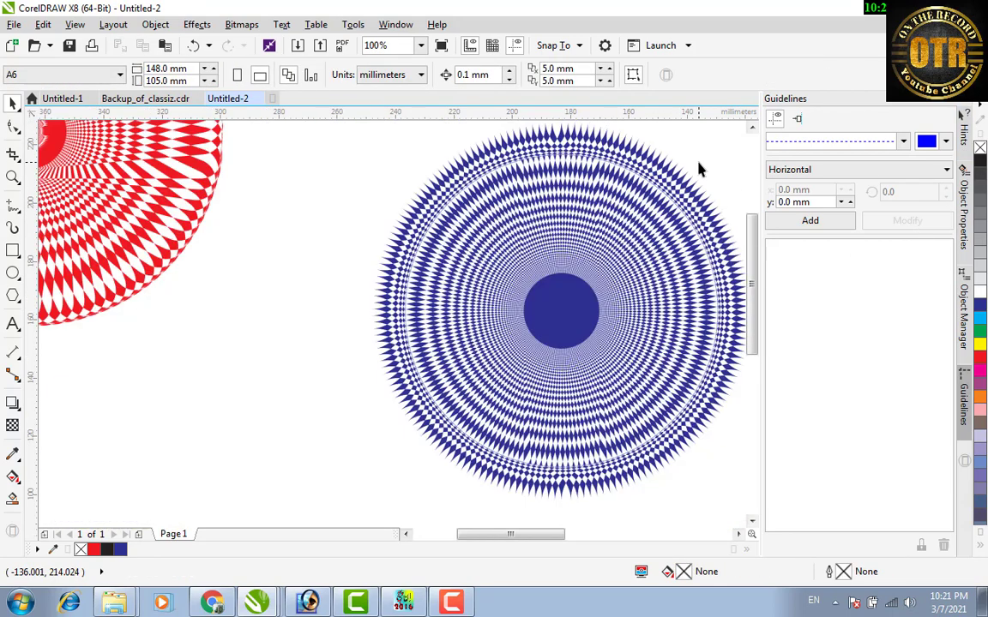
Inspect the blue pattern's details up close and move it to the left of the red pattern
scroll(655, 331, "up", 6)
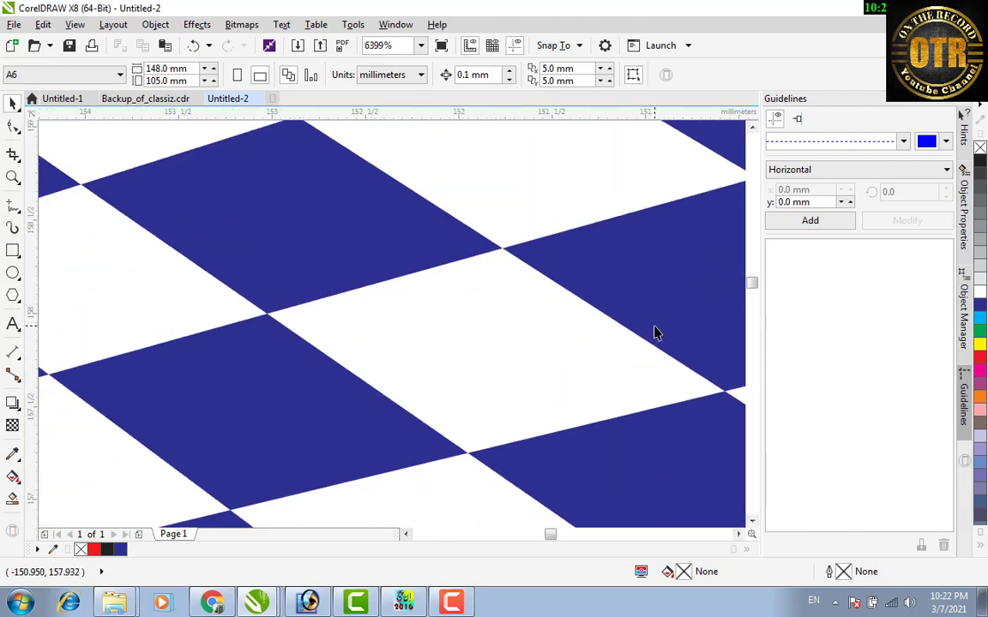
scroll(655, 331, "down", 7)
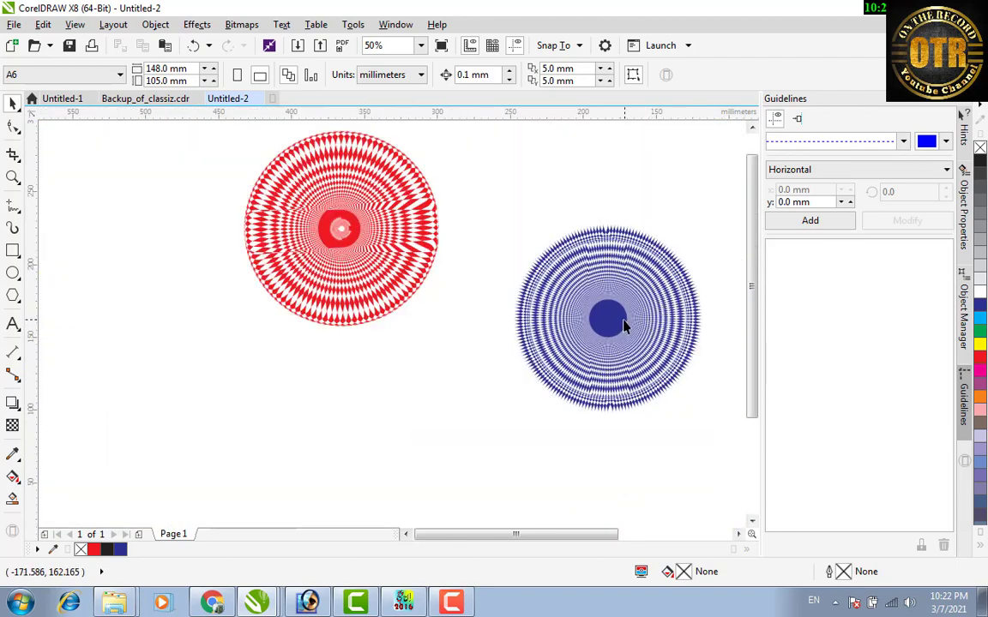
left_click_drag(623, 326, 212, 225)
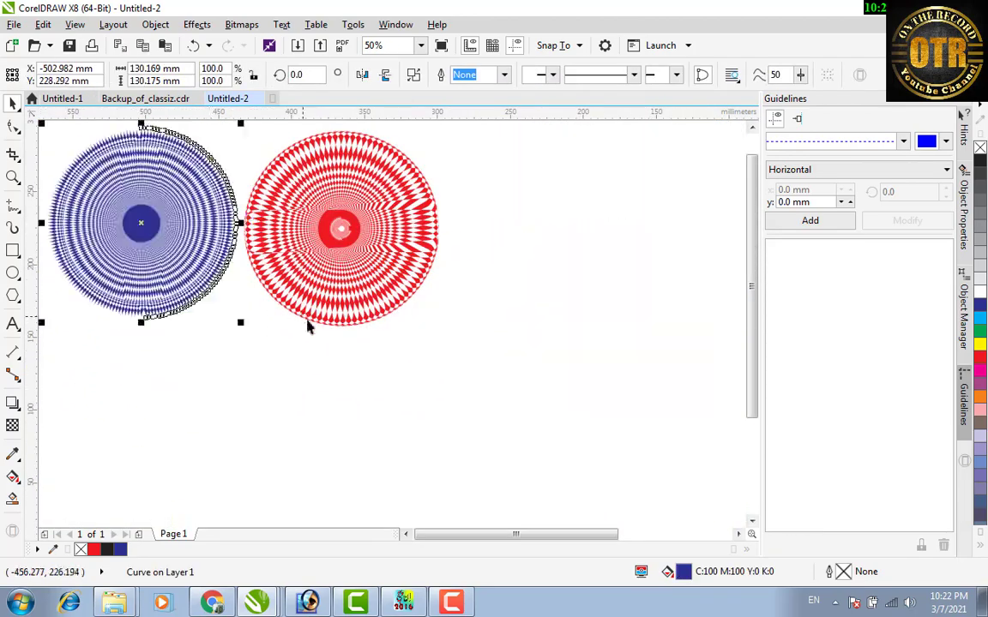
Draw a vertical rectangle about 21 × 135 mm to the right of the red pattern and outline it in black
left_click(13, 249)
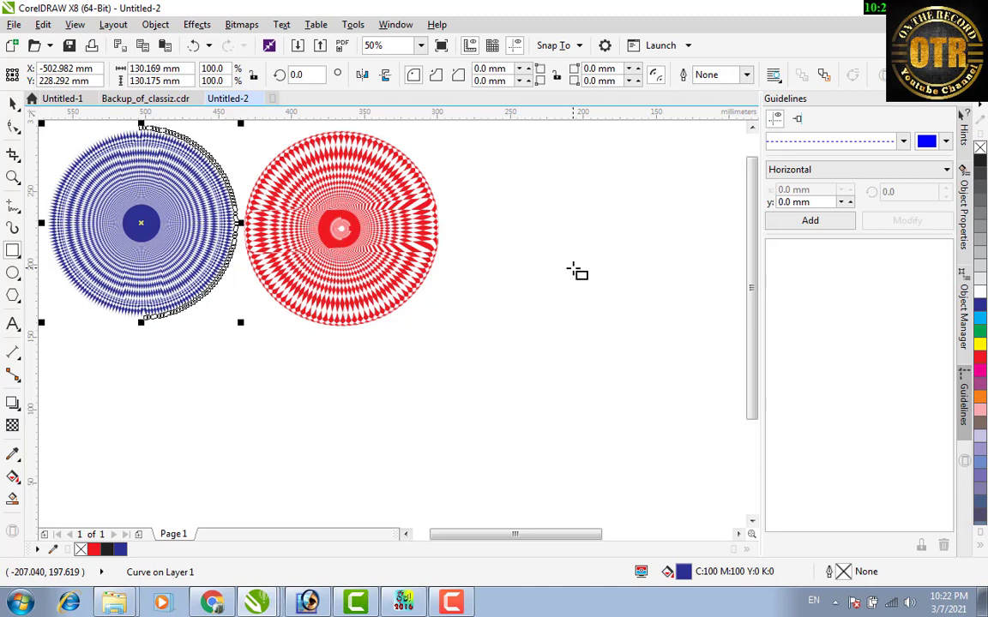
left_click_drag(534, 229, 564, 425)
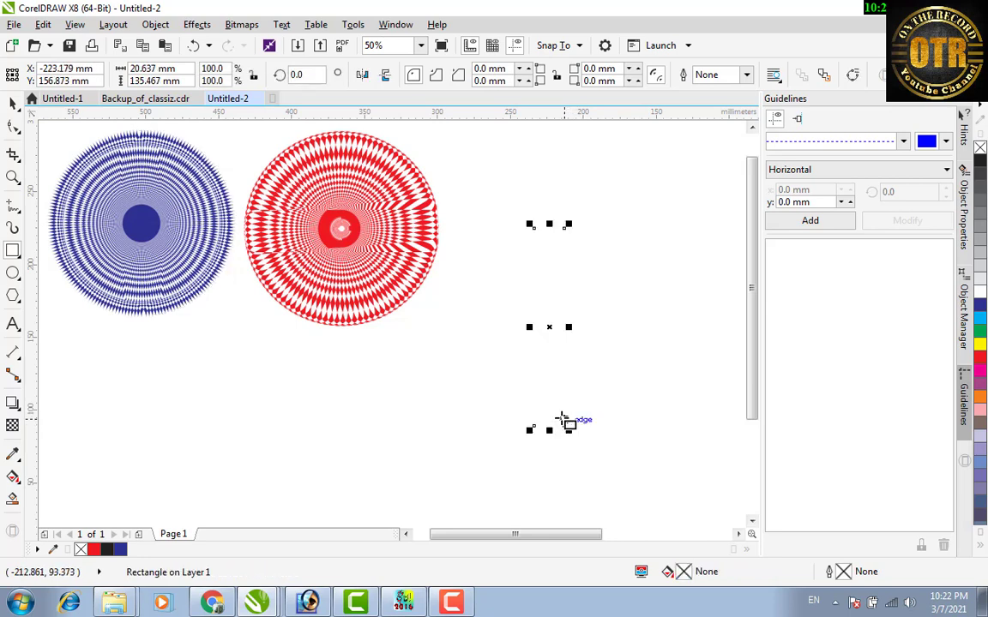
right_click(978, 161)
Rotate the new rectangle to 270° so it lies horizontally
left_click(549, 327)
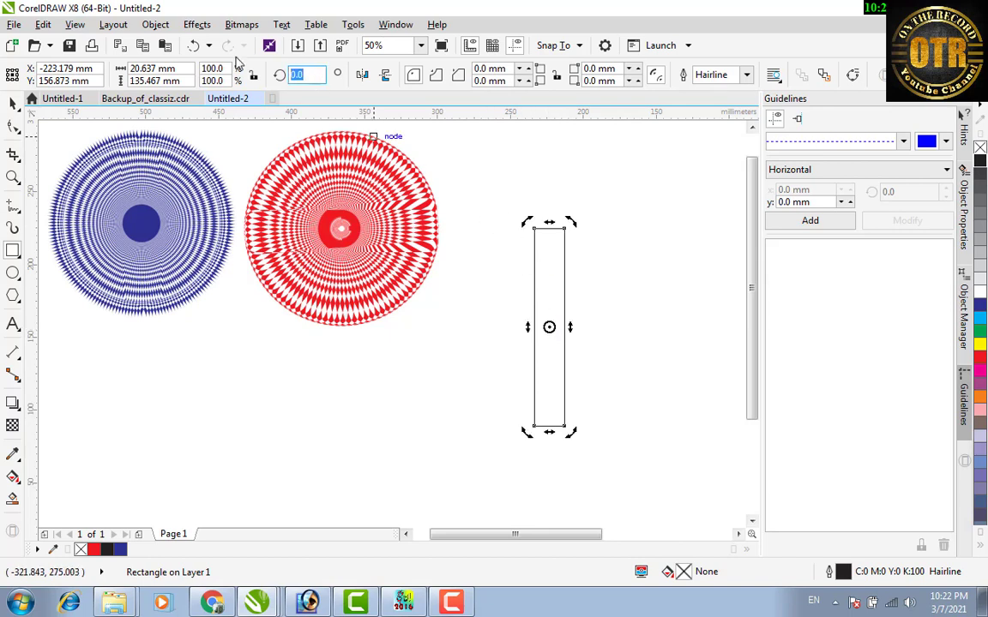
type("270")
key("Return")
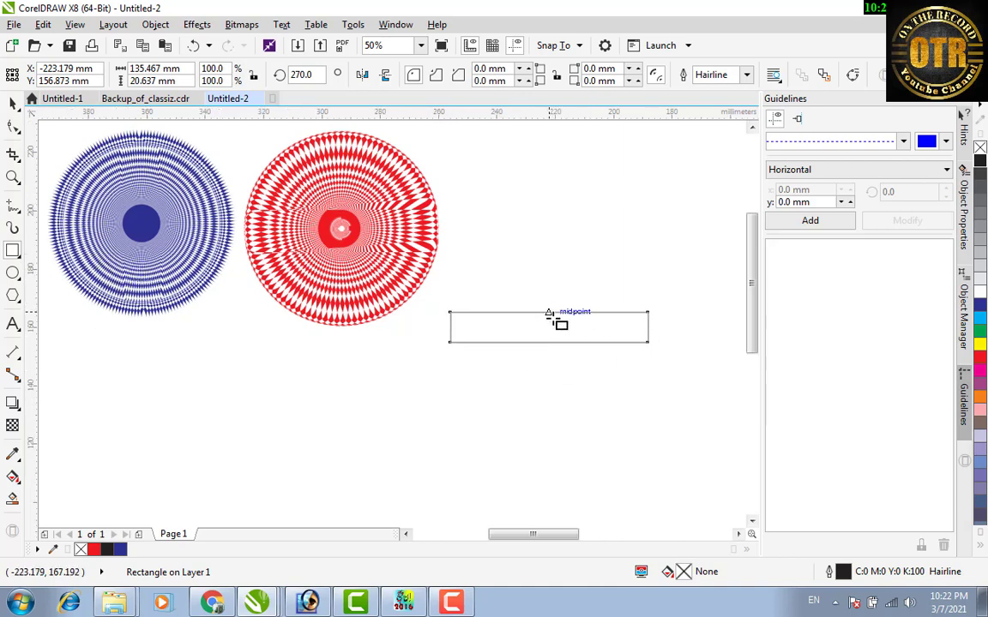
scroll(562, 321, "up", 2)
left_click_drag(562, 542, 575, 541)
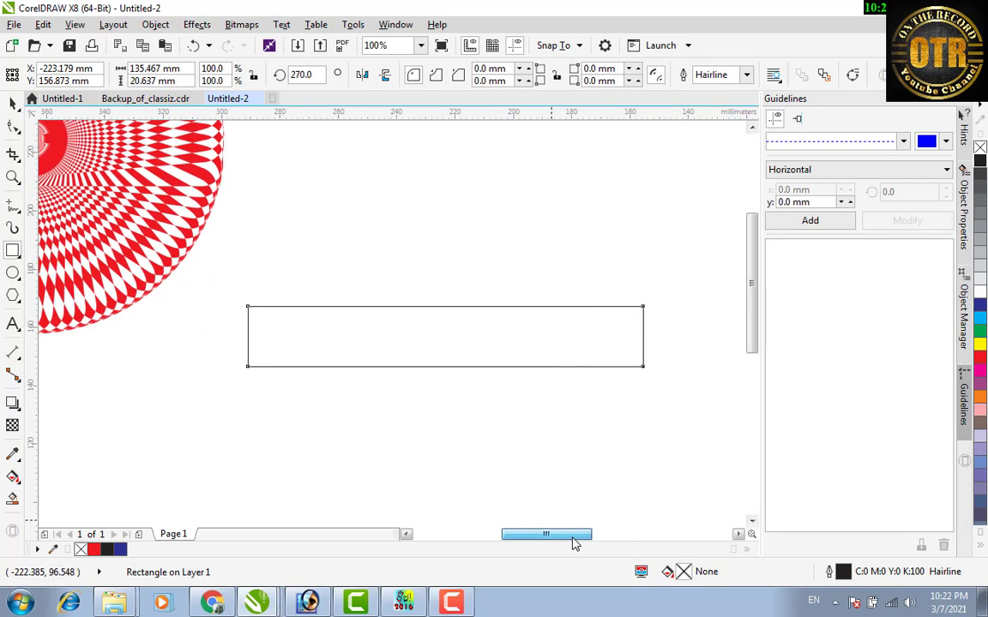
left_click(13, 129)
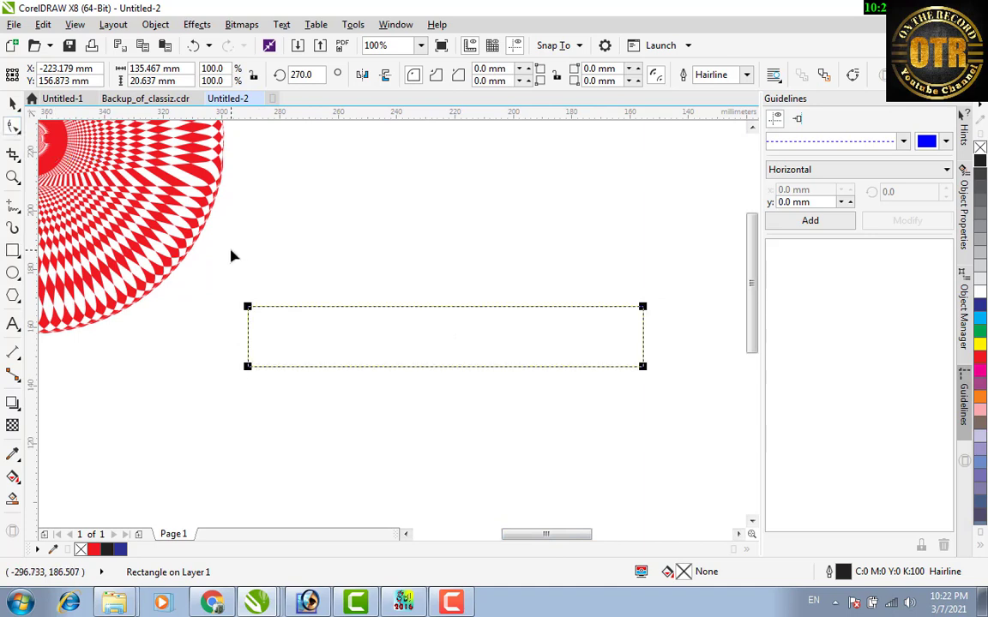
key("ctrl+a")
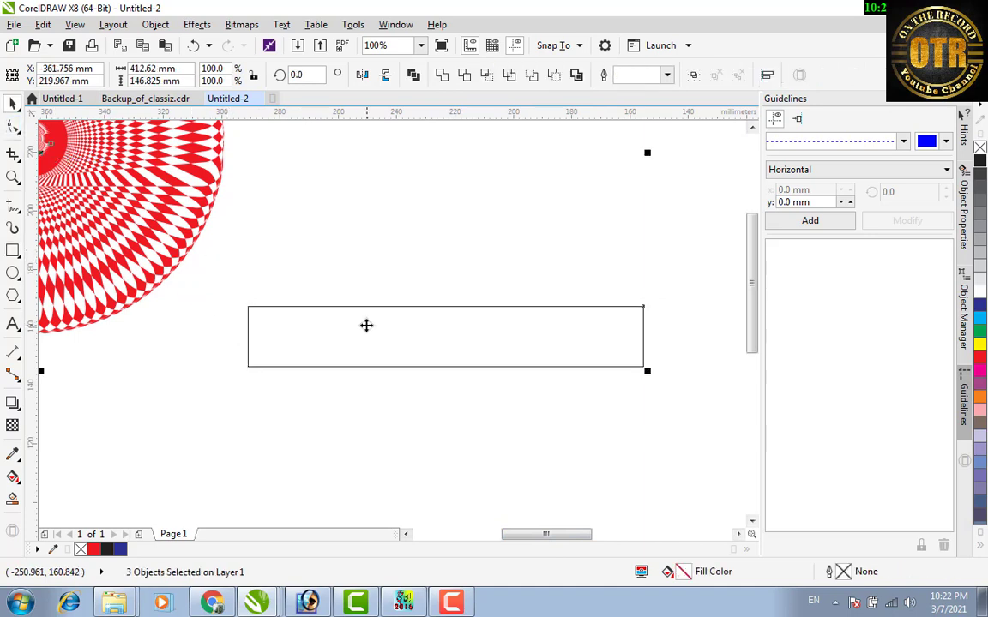
right_click(455, 309)
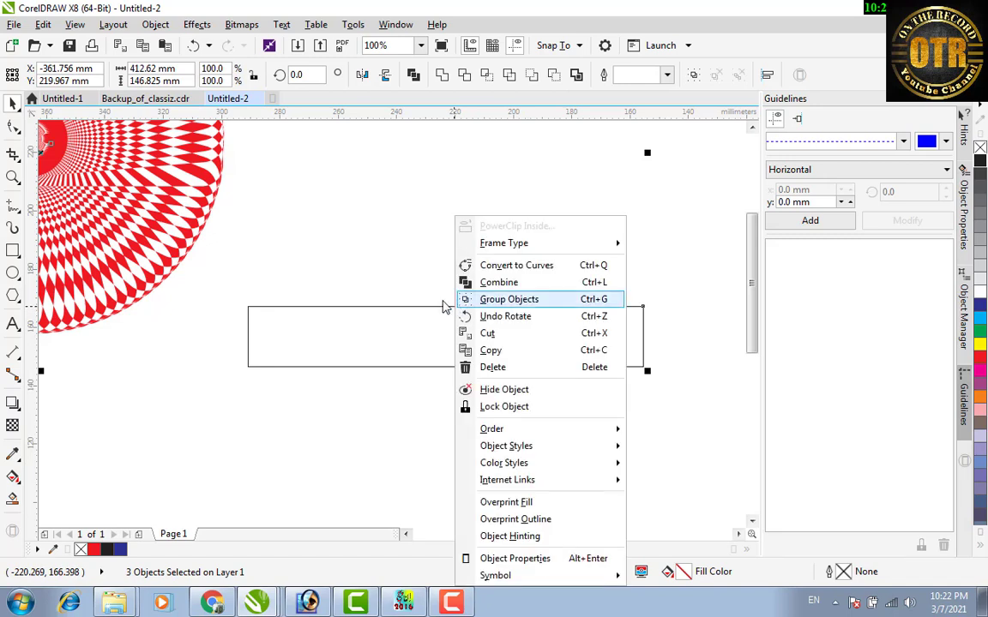
left_click(407, 310)
right_click(423, 308)
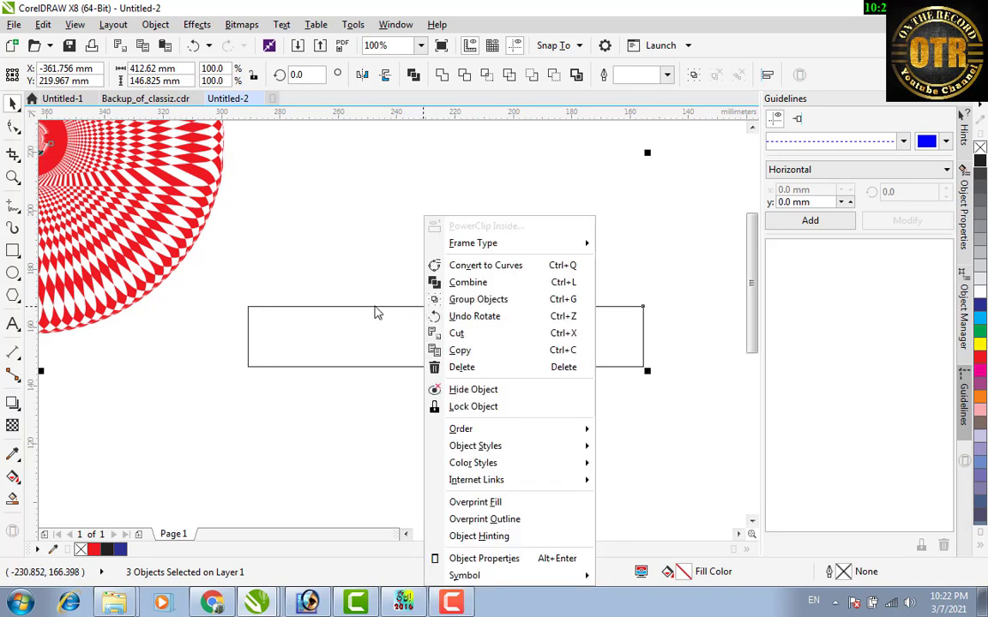
left_click(384, 307)
Convert the rectangle to curves and bow its upper edge into an arch, making the shape about 46 mm high
key("F10")
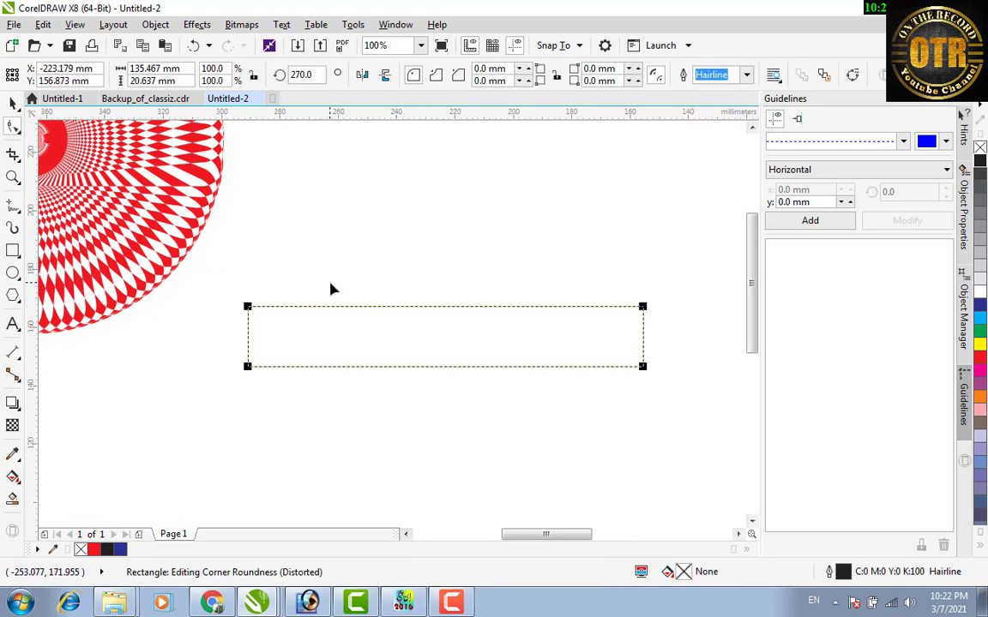
right_click(439, 313)
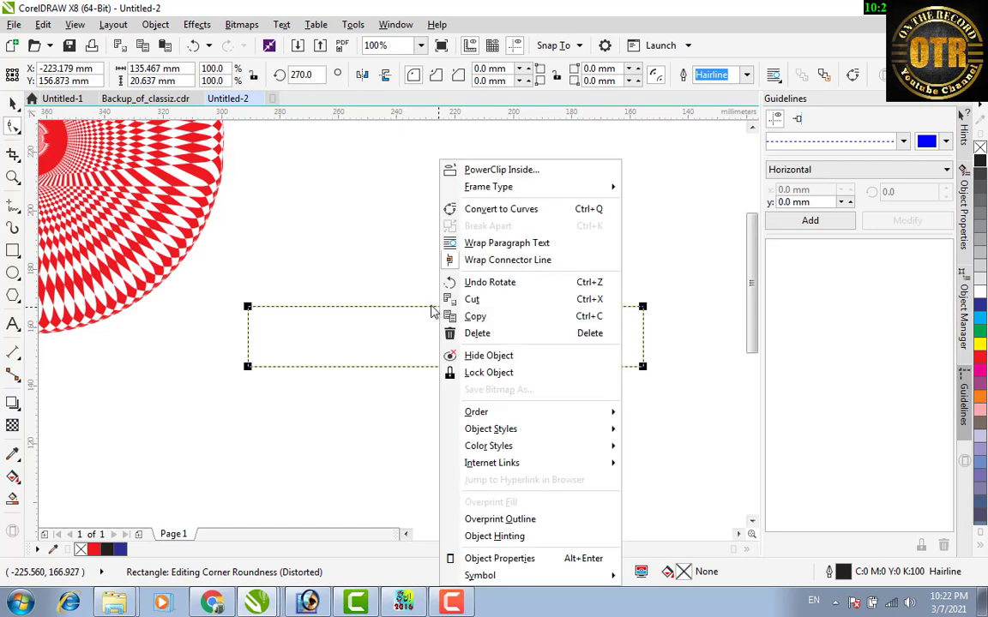
right_click(429, 311)
right_click(421, 312)
left_click(421, 314)
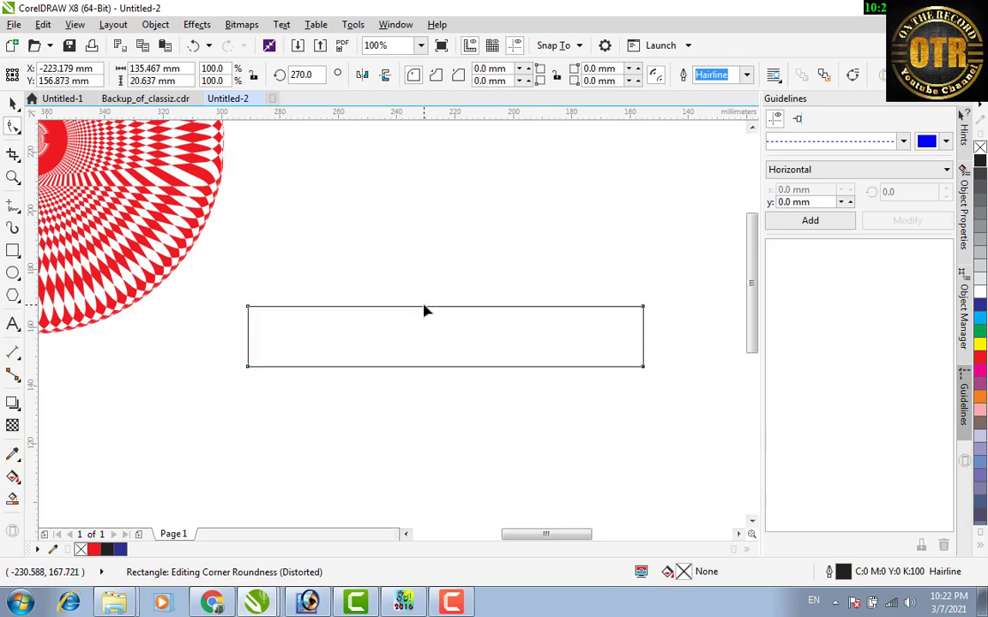
key("ctrl+q")
right_click(423, 309)
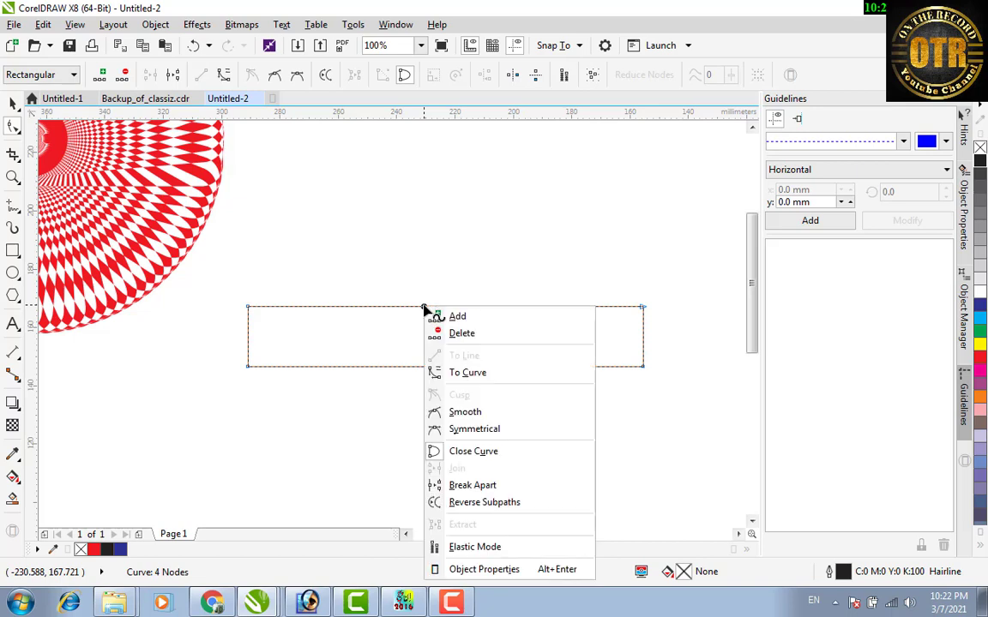
left_click(454, 372)
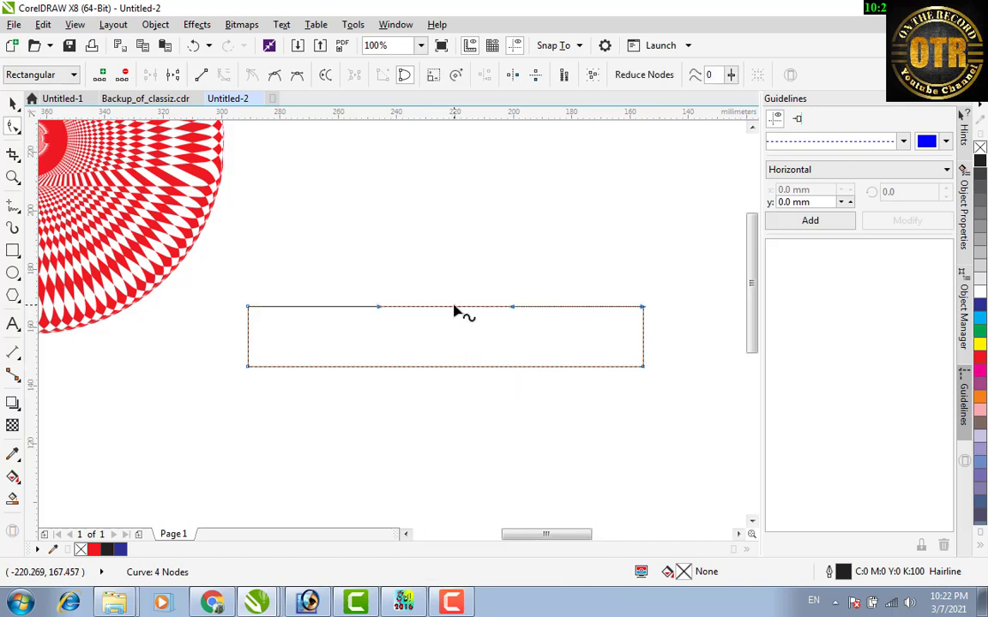
left_click_drag(450, 310, 449, 233)
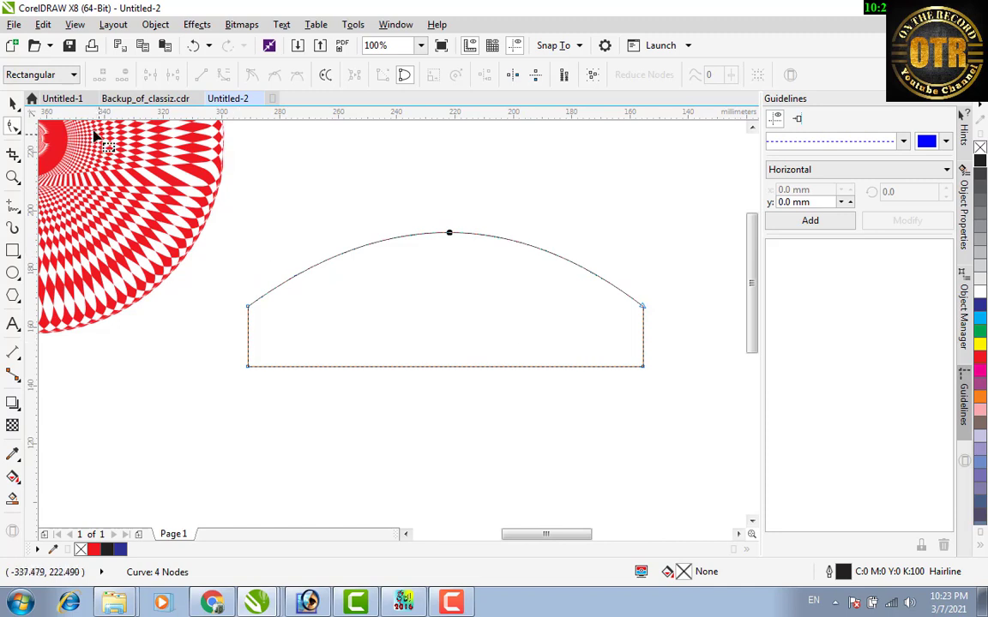
left_click(13, 103)
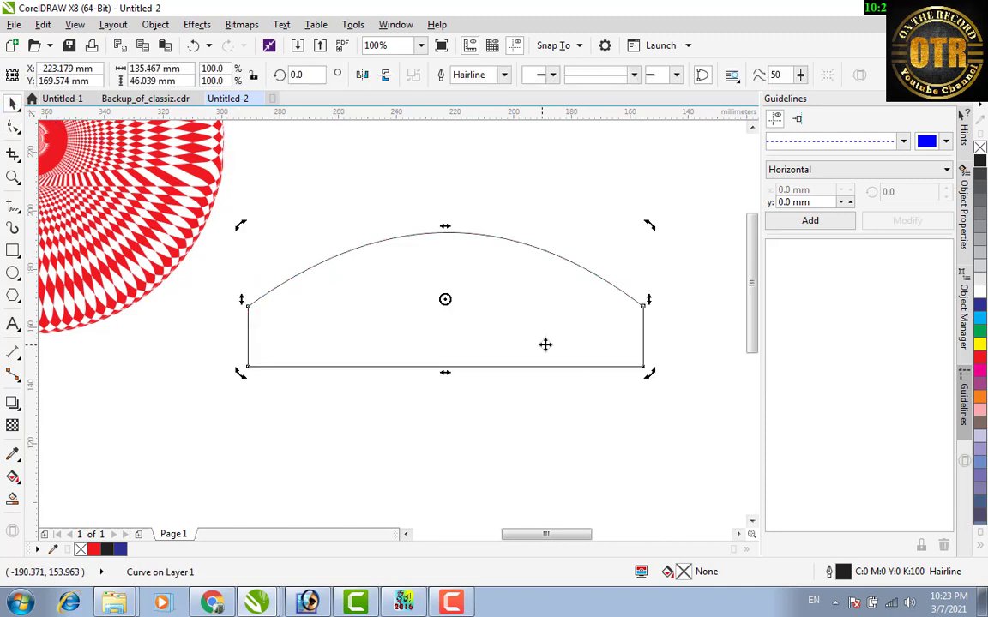
Narrow the arched shape from its right side to about 102 mm wide
left_click(628, 335)
left_click(645, 329)
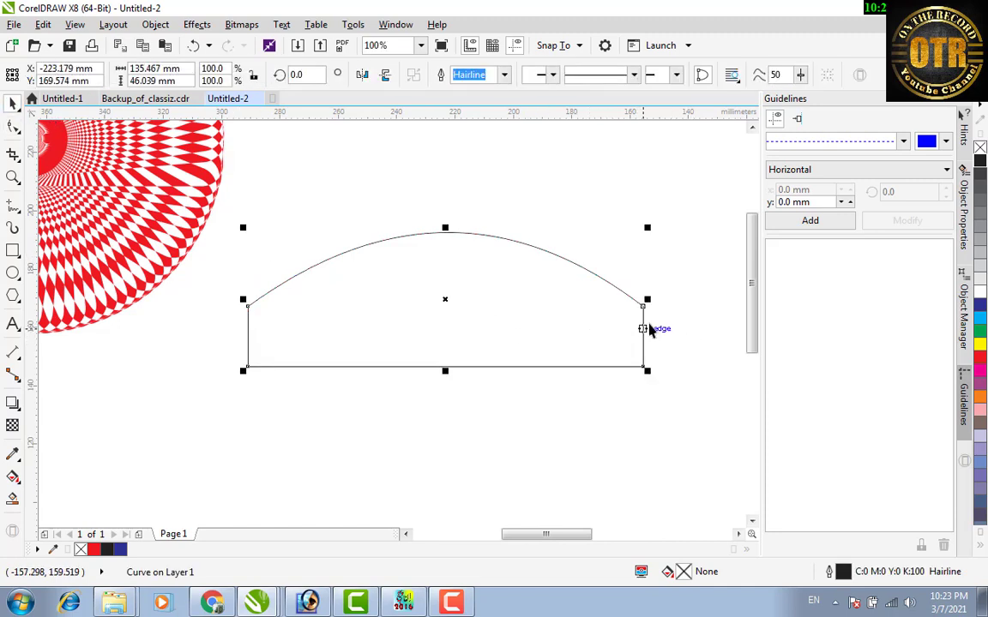
left_click_drag(646, 300, 549, 298)
left_click(595, 306)
scroll(595, 306, "down", 2)
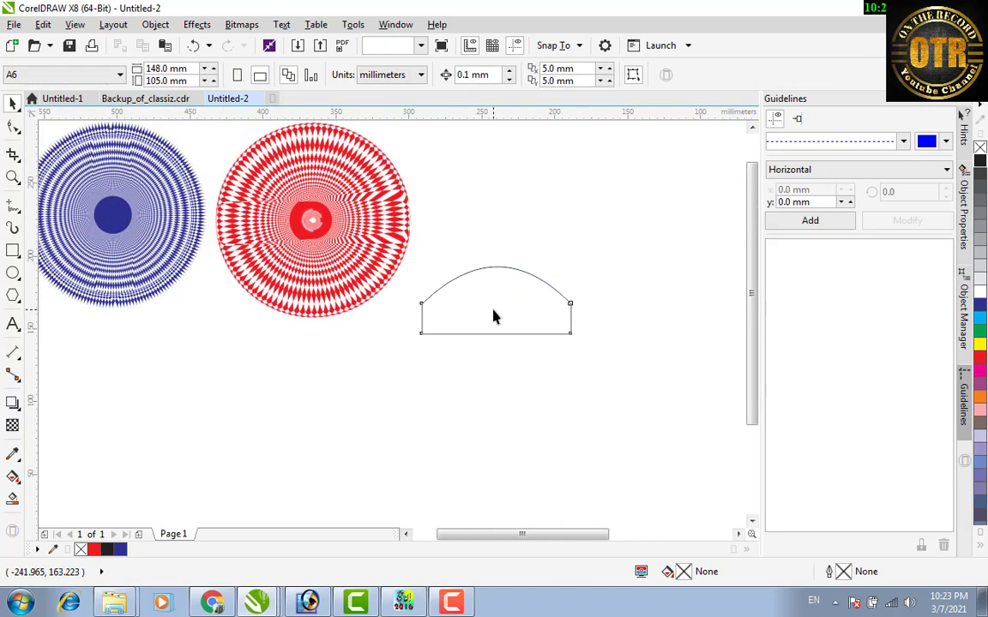
Tilt the arched shape about 1.3° and place its rotation centre on its lower-right corner node
left_click(491, 317)
left_click(498, 300)
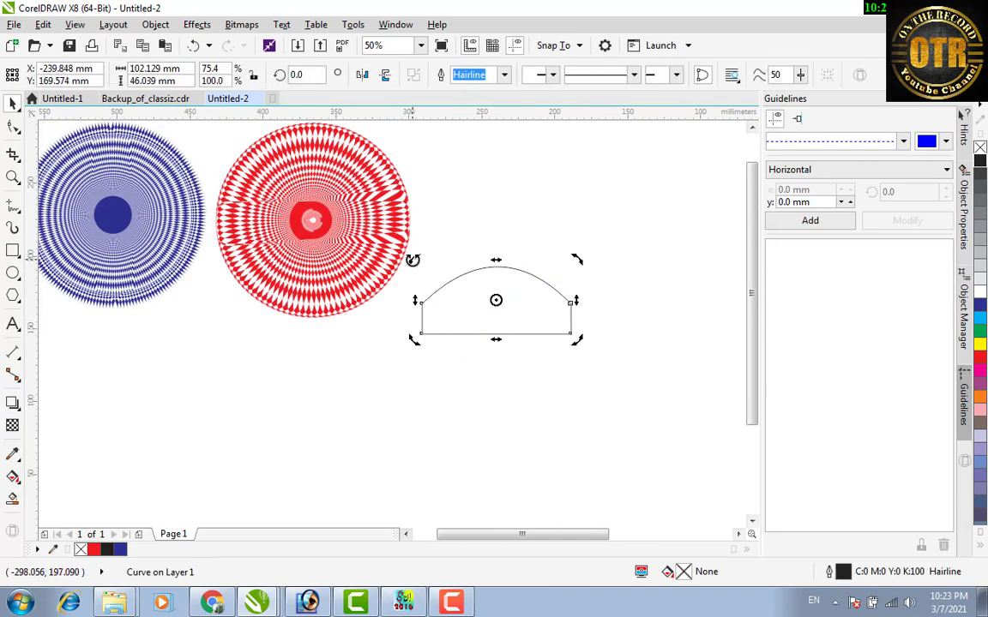
mouse_move(413, 260)
left_mouse_down()
mouse_move(417, 279)
mouse_move(472, 266)
mouse_move(411, 267)
left_mouse_up()
left_click(521, 313)
left_click(511, 302)
left_click(512, 310)
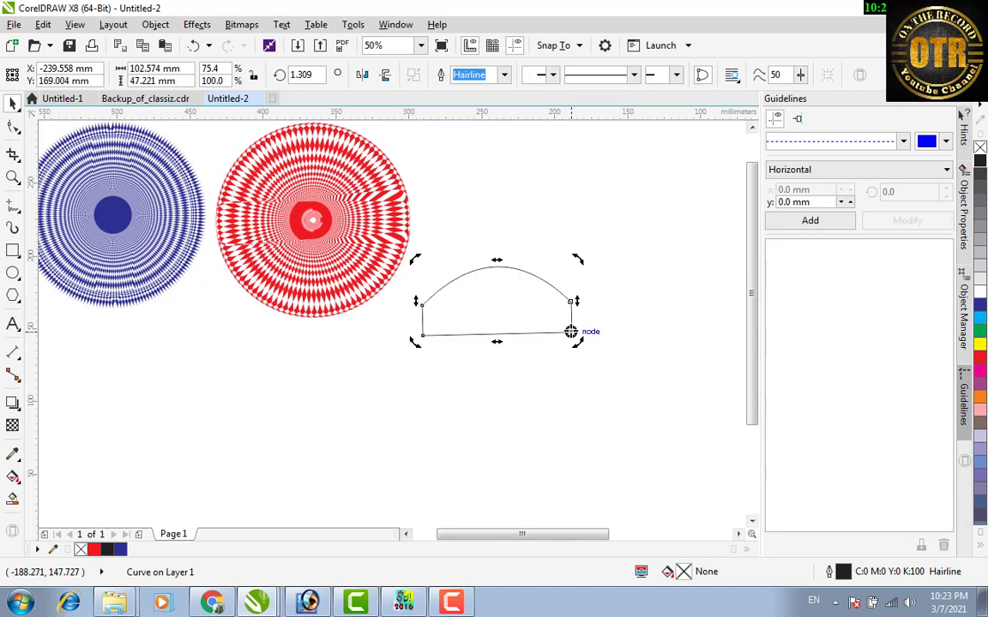
Rotate a copy of the arched shape to about 5° around that corner and repeat the duplication until the copies complete a full circle
left_click_drag(416, 259, 428, 280)
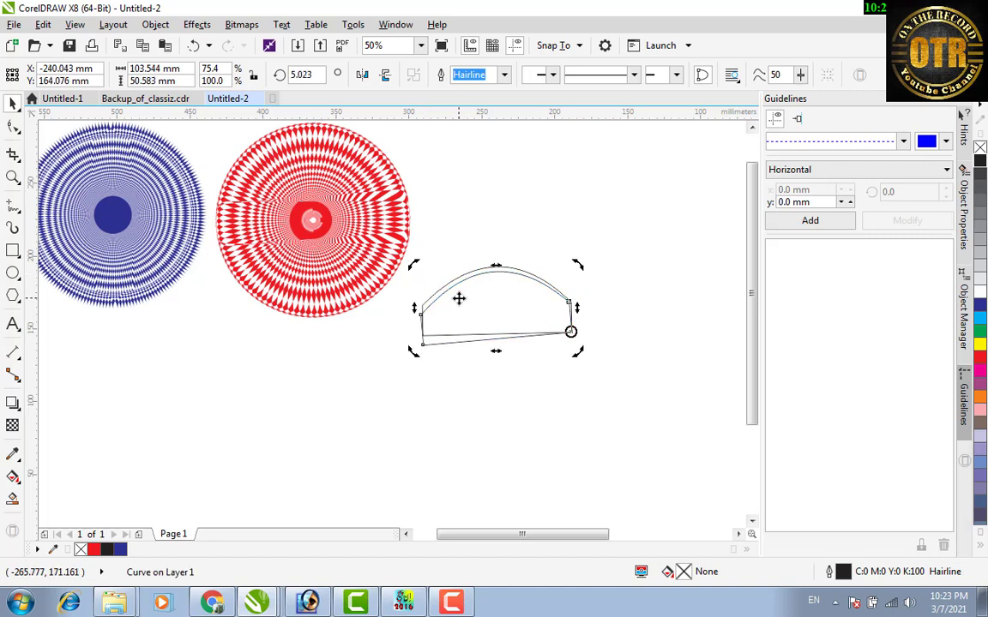
key("ctrl+r")
key("ctrl+r")
key("ctrl+r")
key("ctrl+r")
key("ctrl+r")
key("ctrl+r")
key("ctrl+r")
key("ctrl+r")
key("ctrl+r")
key("ctrl+r")
key("ctrl+r")
key("ctrl+r")
key("ctrl+r")
key("ctrl+r")
key("ctrl+r")
key("ctrl+r")
key("ctrl+r")
key("ctrl+r")
key("ctrl+r")
key("ctrl+r")
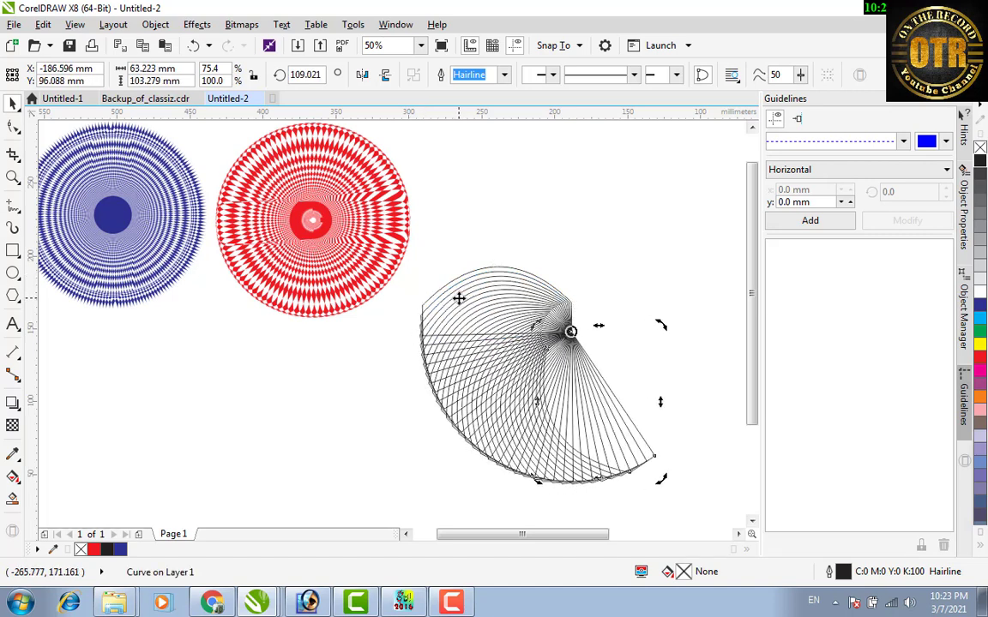
key("ctrl+r")
key("ctrl+r")
key("ctrl+r")
key("ctrl+r")
key("ctrl+r")
key("ctrl+r")
key("ctrl+r")
key("ctrl+r")
key("ctrl+r")
key("ctrl+r")
key("ctrl+r")
key("ctrl+r")
key("ctrl+r")
key("ctrl+r")
key("ctrl+r")
key("ctrl+r")
key("ctrl+r")
key("ctrl+r")
key("ctrl+r")
key("ctrl+r")
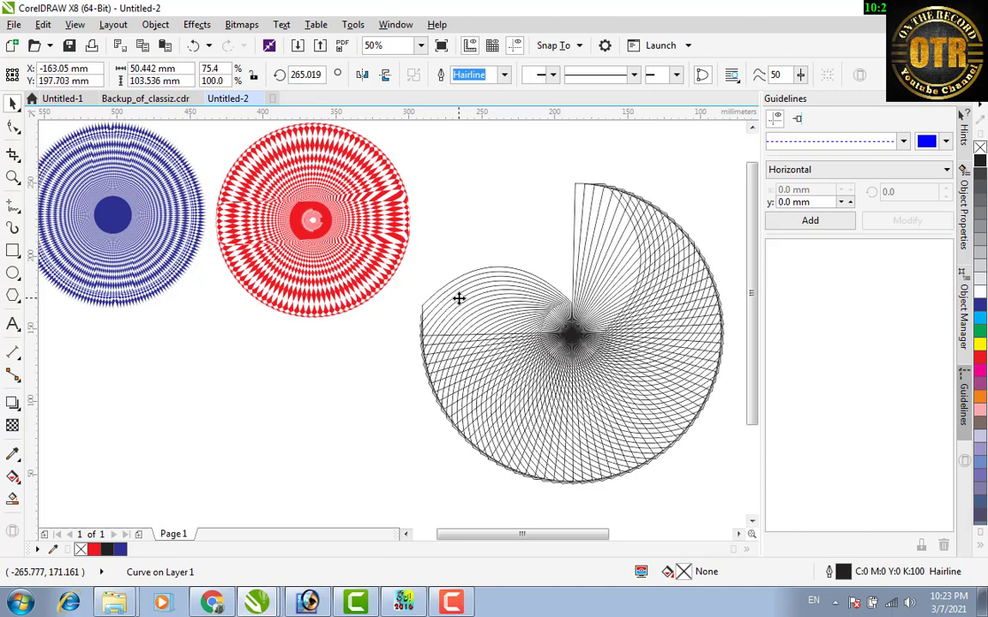
key("ctrl+r")
key("ctrl+r")
key("ctrl+r")
key("ctrl+r")
key("ctrl+r")
key("ctrl+r")
key("ctrl+r")
key("ctrl+r")
key("ctrl+r")
key("ctrl+r")
key("ctrl+r")
key("ctrl+r")
key("ctrl+r")
key("ctrl+r")
key("ctrl+r")
key("ctrl+r")
key("ctrl+r")
key("ctrl+r")
key("ctrl+r")
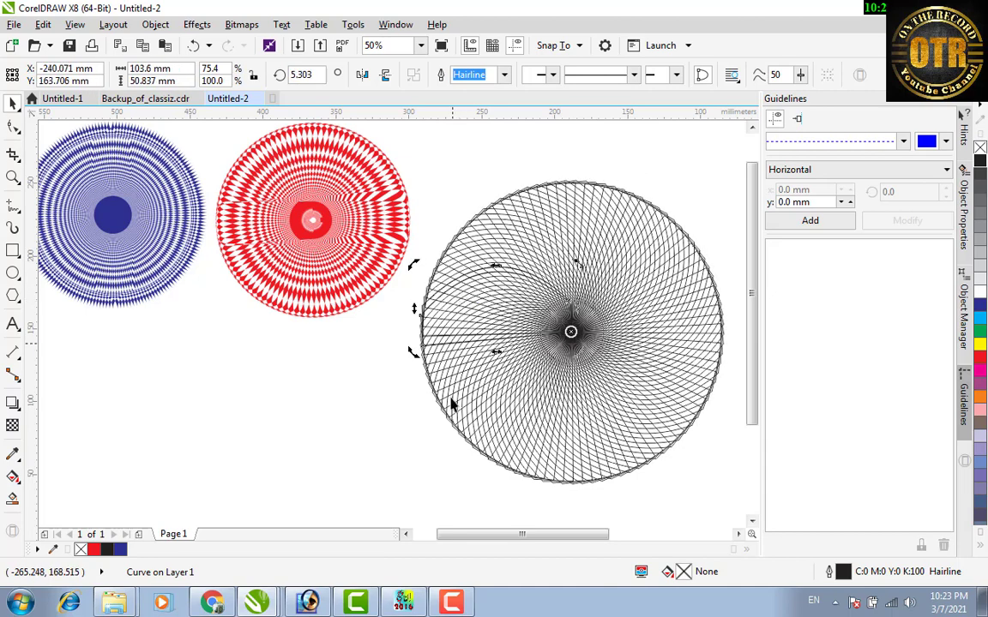
Select all rotated copies of the arched shape and fill them with cyan
left_click(388, 412)
scroll(491, 223, "down", 1)
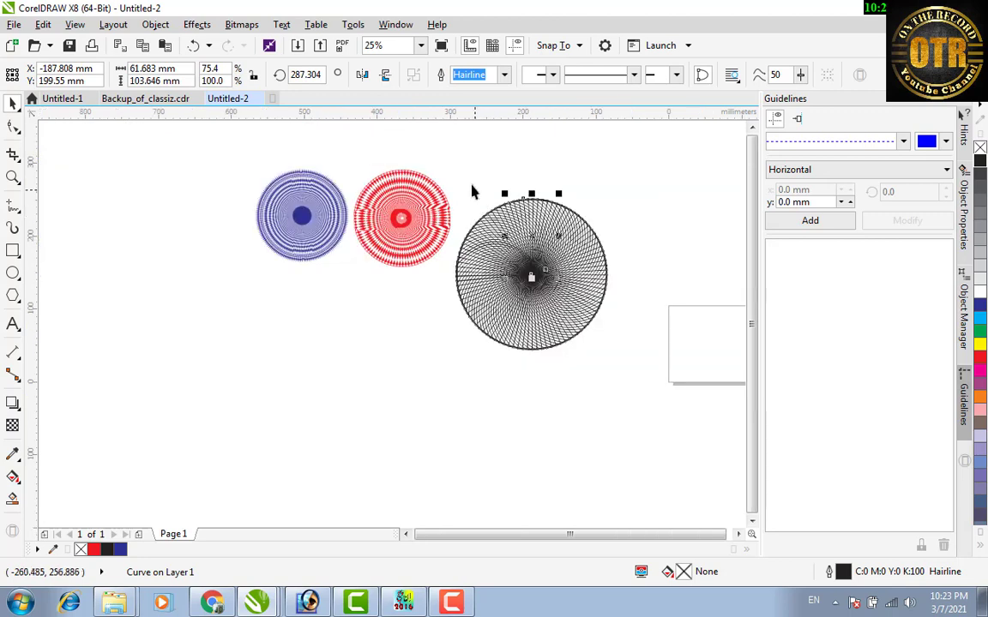
left_click_drag(461, 170, 640, 412)
left_click(439, 158)
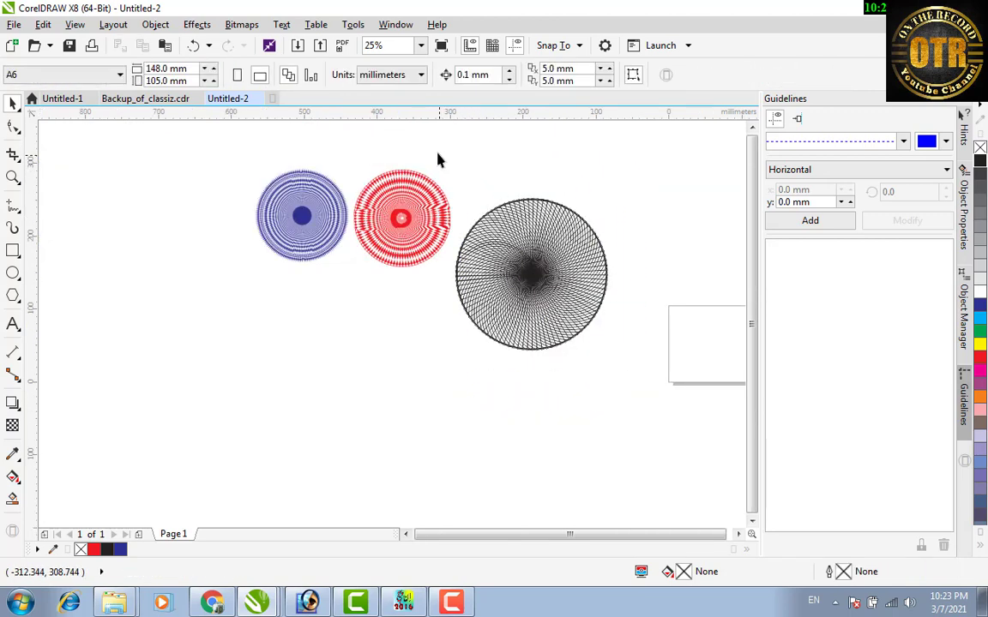
left_click_drag(439, 156, 653, 383)
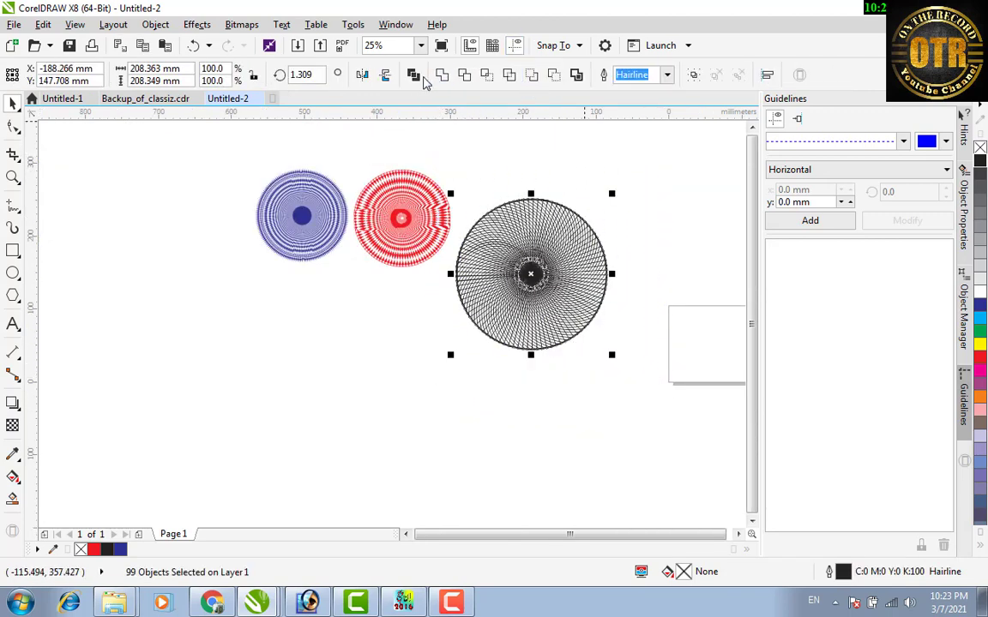
left_click(979, 358)
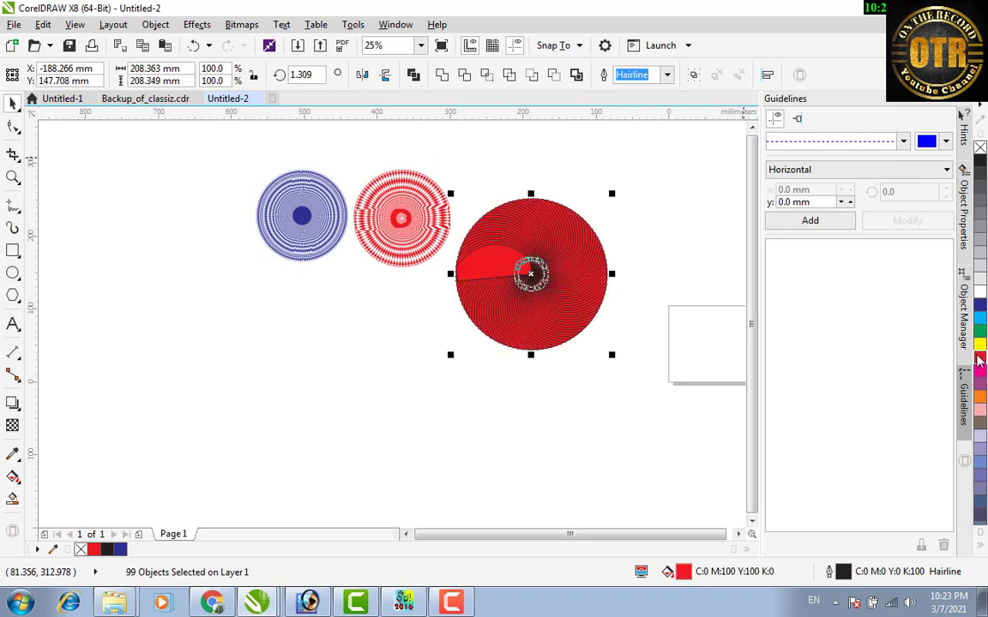
left_click(979, 319)
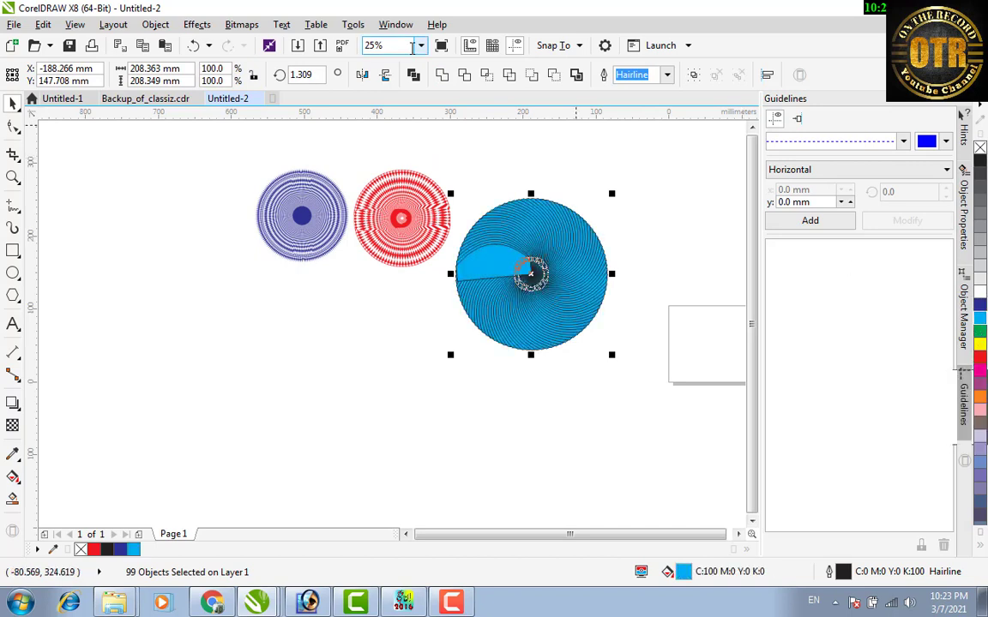
Combine the cyan copies into a single curve and remove its outline
left_click(414, 75)
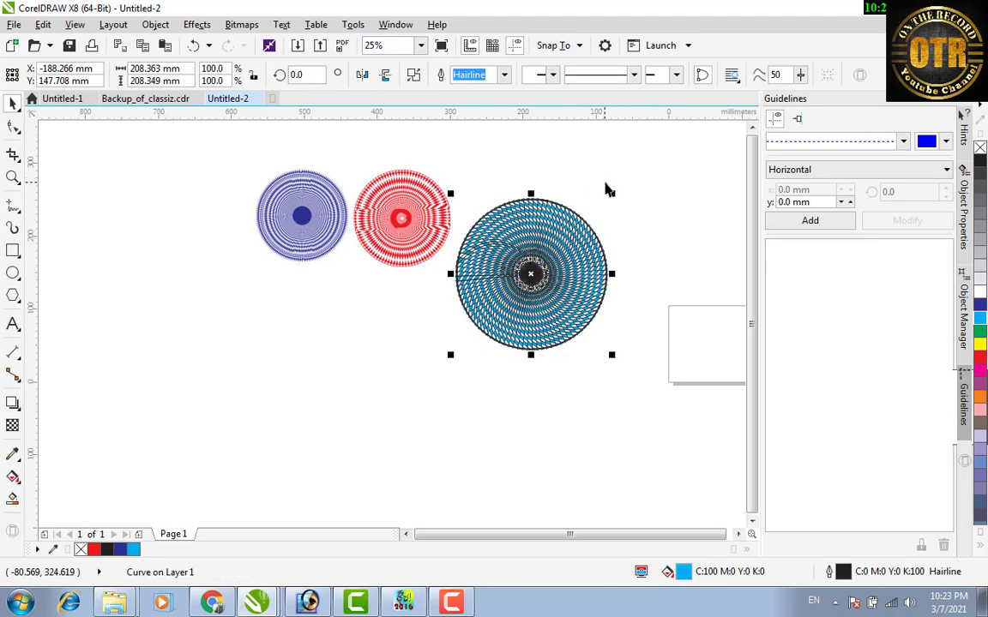
left_click(606, 187)
scroll(568, 237, "up", 3)
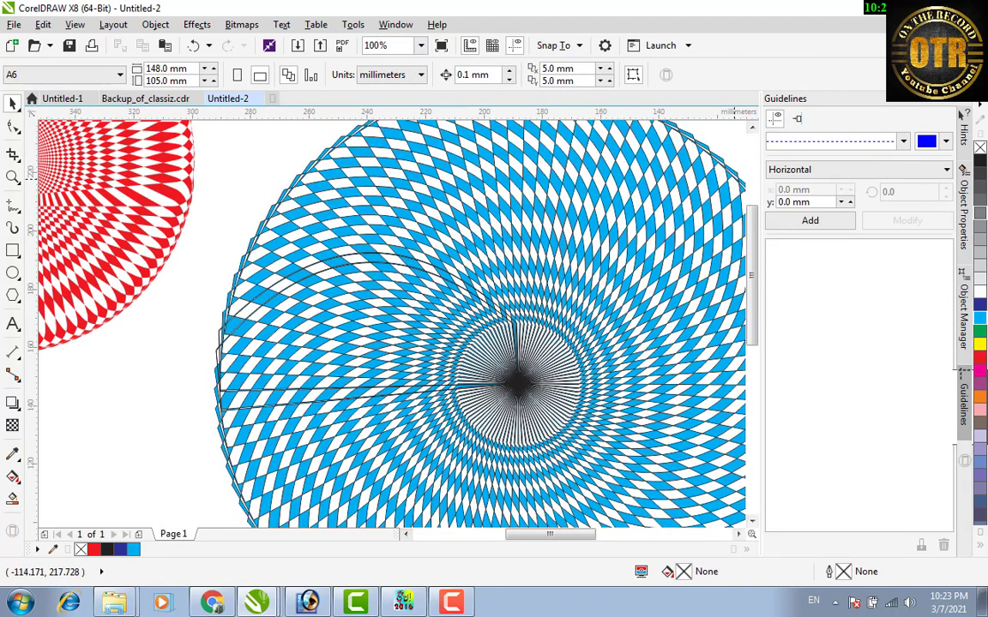
left_click(609, 193)
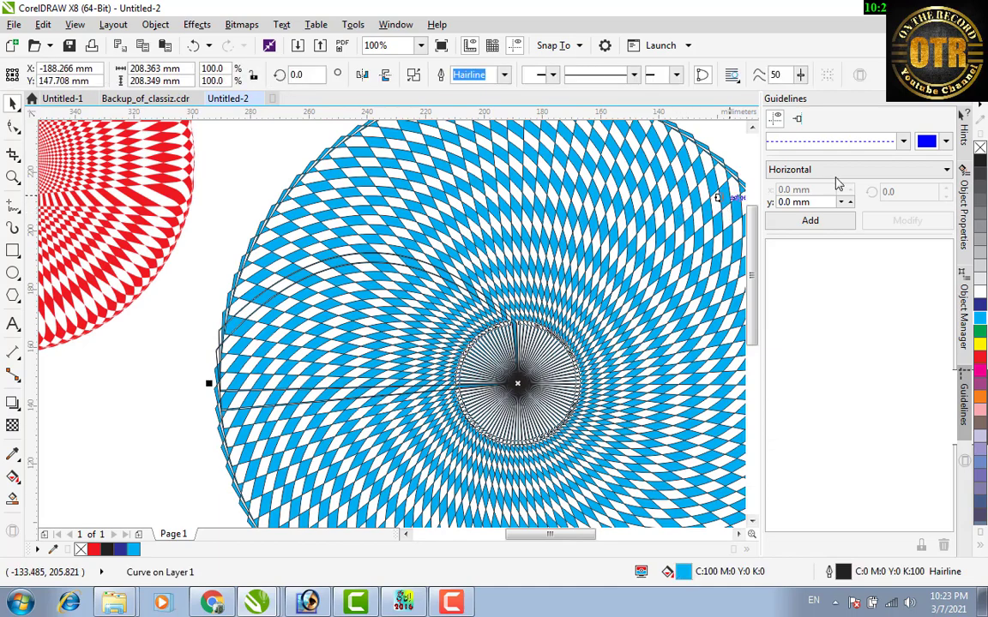
right_click(980, 148)
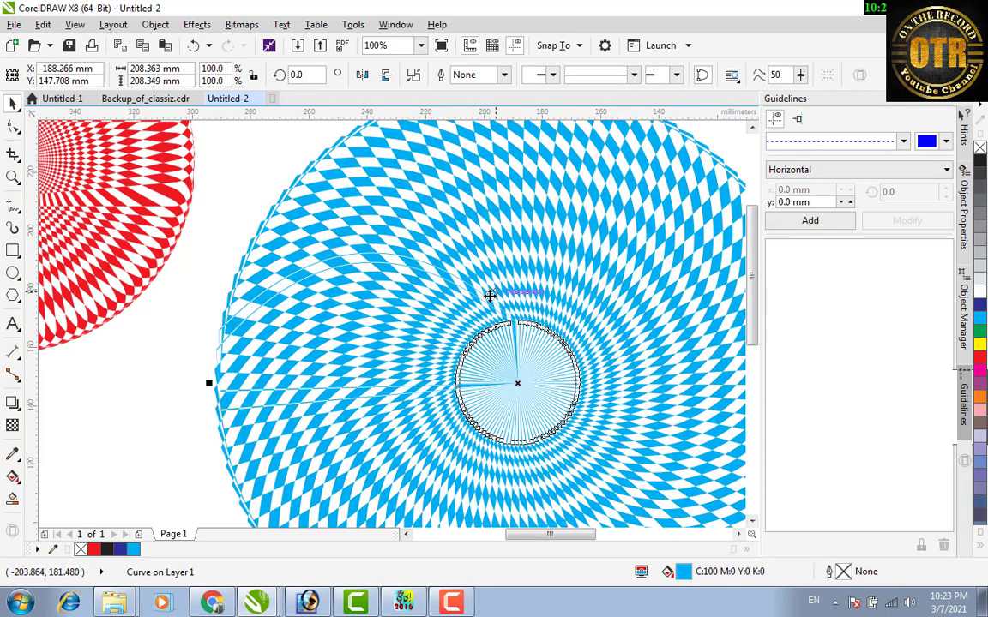
Examine the red and cyan circular patterns up close to compare their checkered details
scroll(470, 298, "down", 2)
left_click(260, 226)
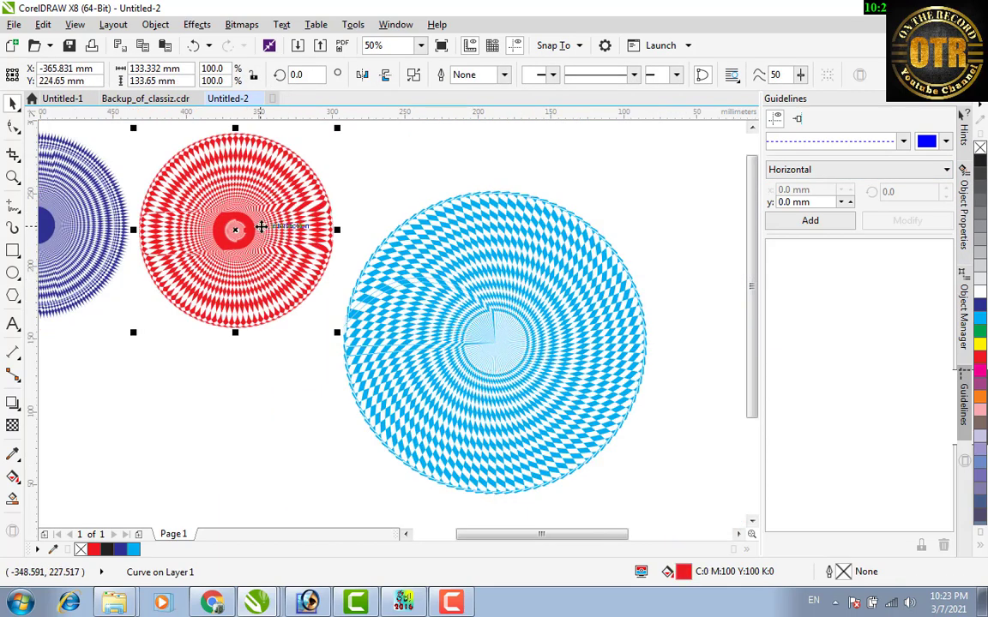
scroll(261, 226, "up", 5)
scroll(261, 226, "down", 4)
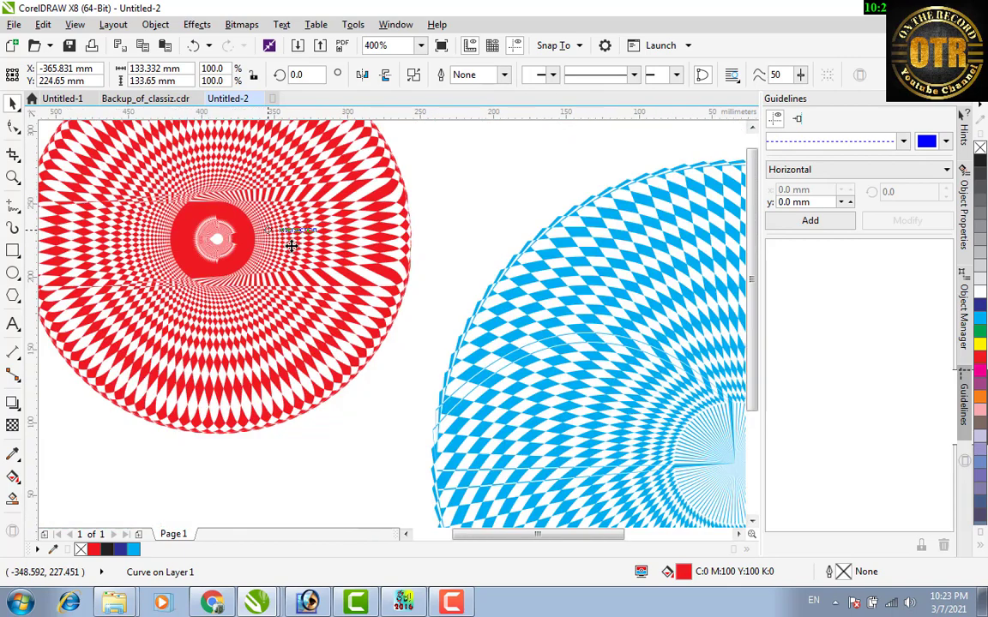
scroll(429, 322, "up", 6)
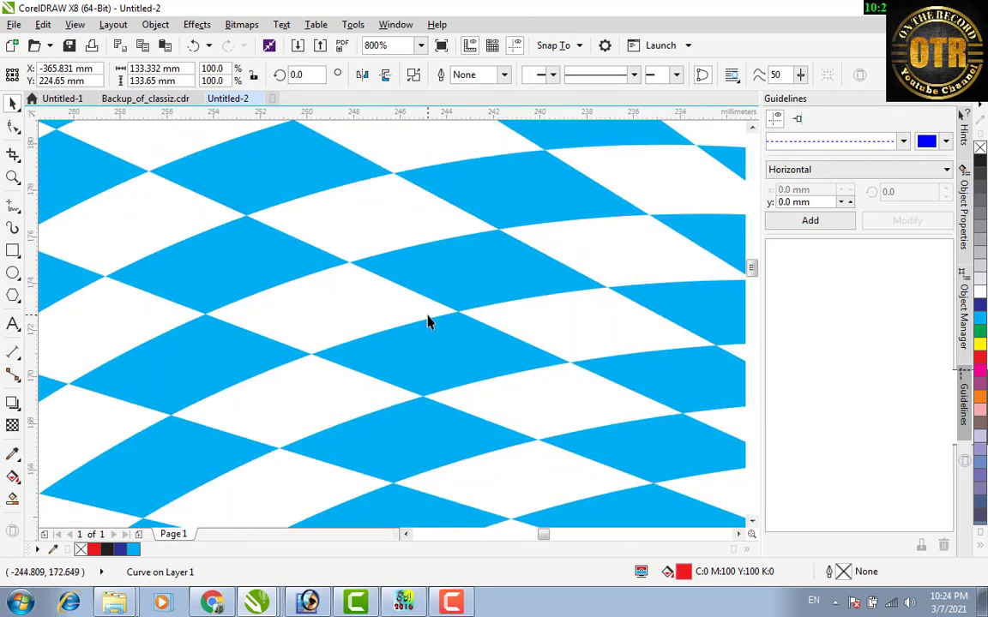
scroll(429, 322, "down", 3)
scroll(431, 319, "down", 1)
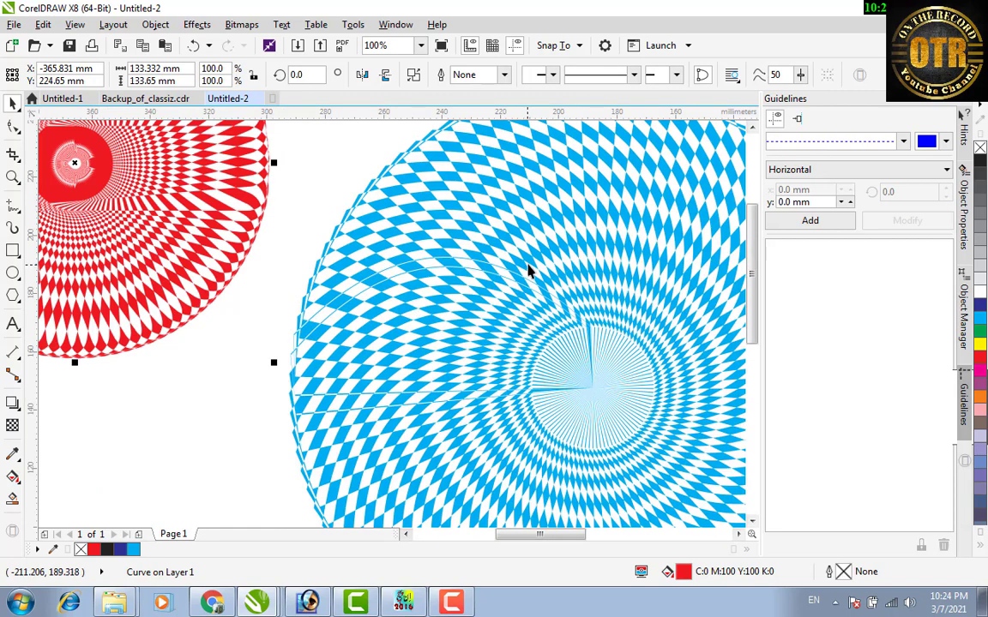
Select the blue, red and cyan patterns together and move them about 200 mm left, away from the page
scroll(529, 271, "down", 6)
left_click_drag(401, 219, 596, 341)
left_click_drag(369, 214, 557, 324)
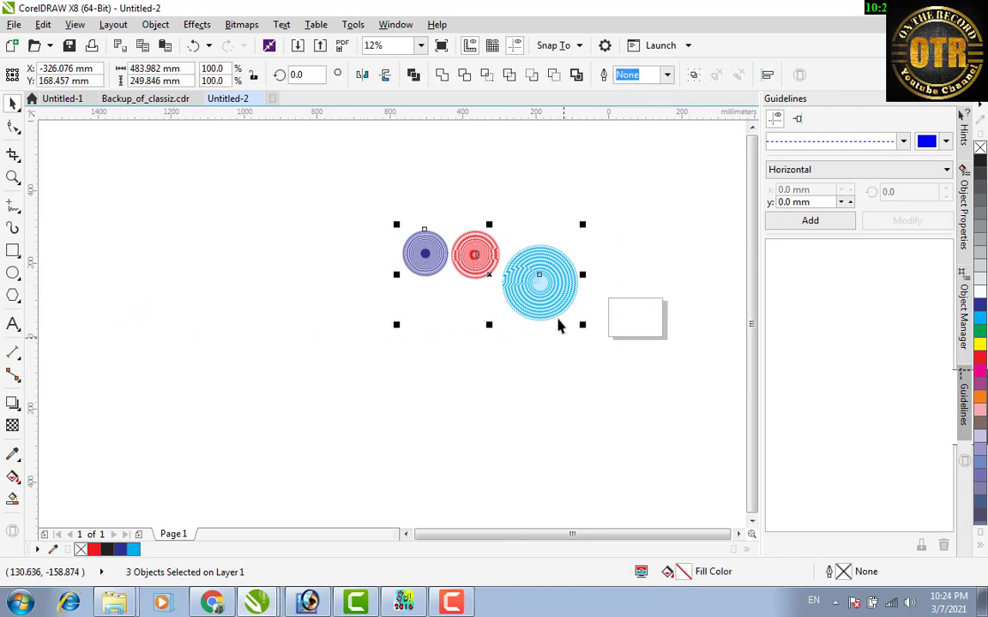
left_click_drag(543, 271, 467, 276)
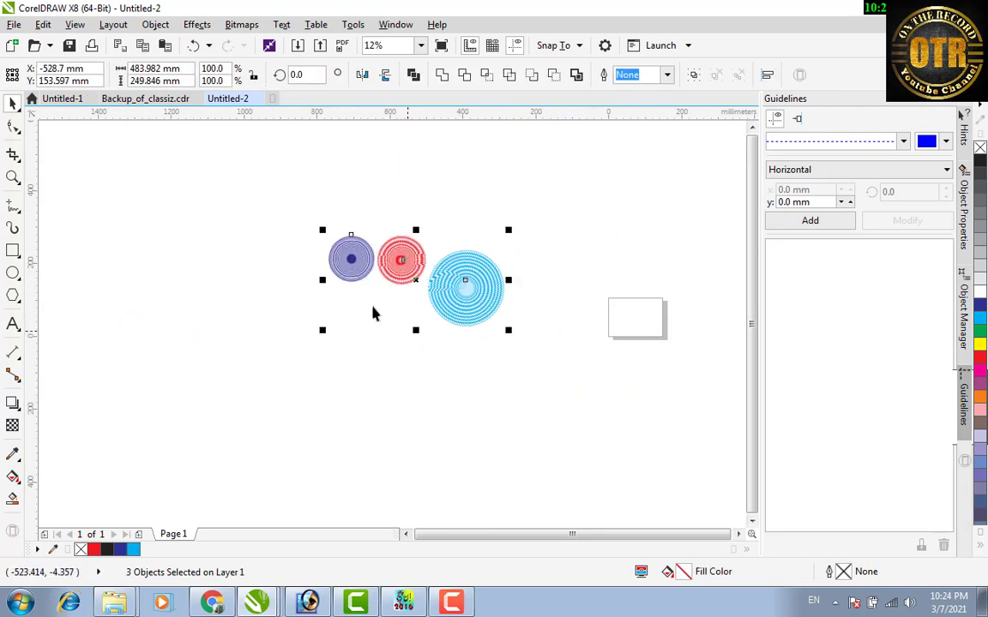